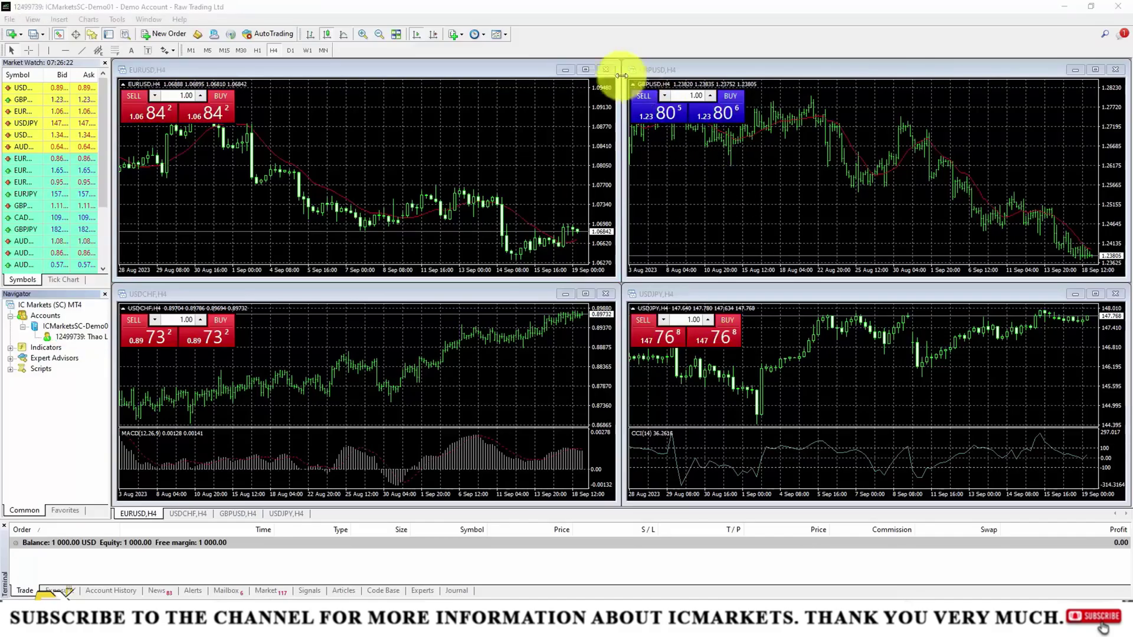
- Maximize the EURUSD H4 chart and float the Timeframes toolbar as its own panel
left_click(584, 70)
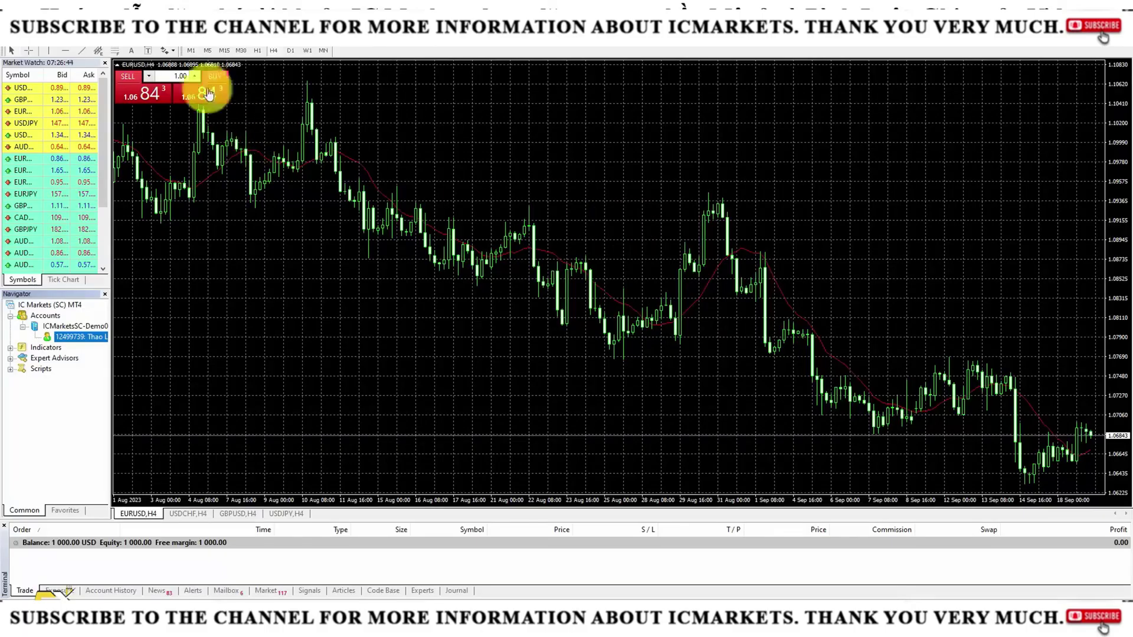
left_click(177, 59)
left_click_drag(354, 166, 626, 177)
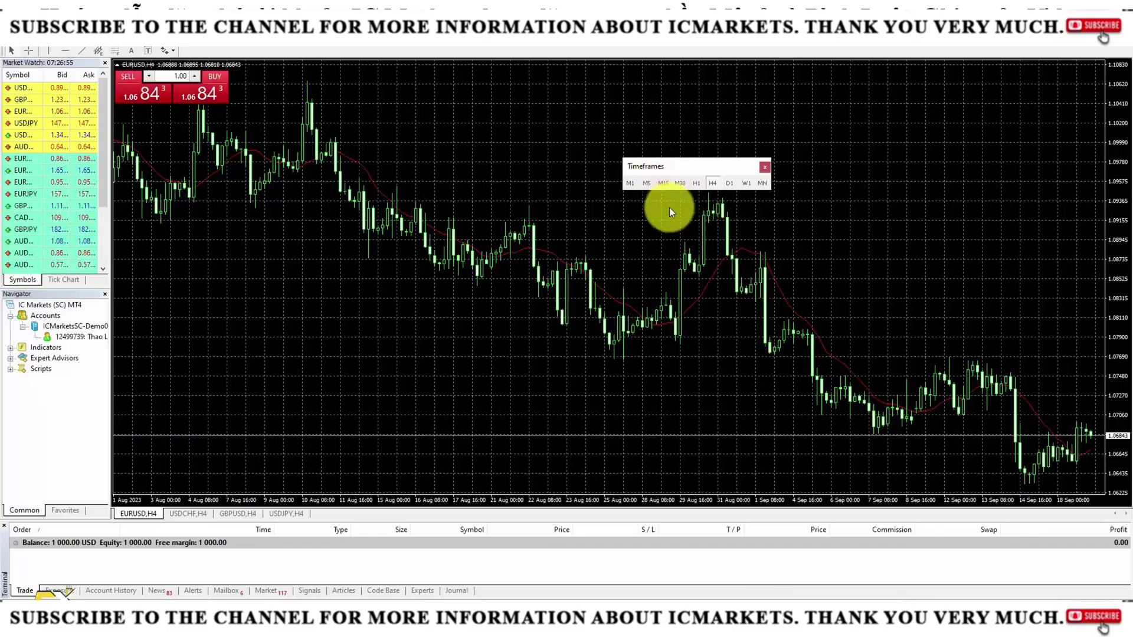
- Switch the EURUSD chart through D1, W1, MN, M30 and H1, then back to H4
left_click(730, 183)
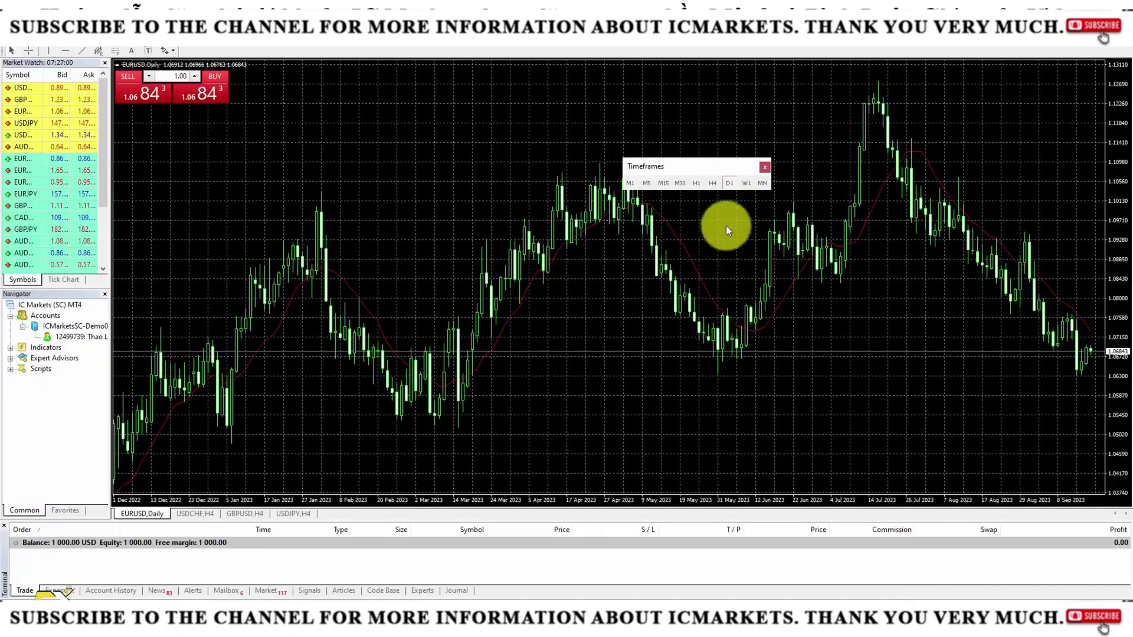
left_click(741, 184)
left_click(761, 183)
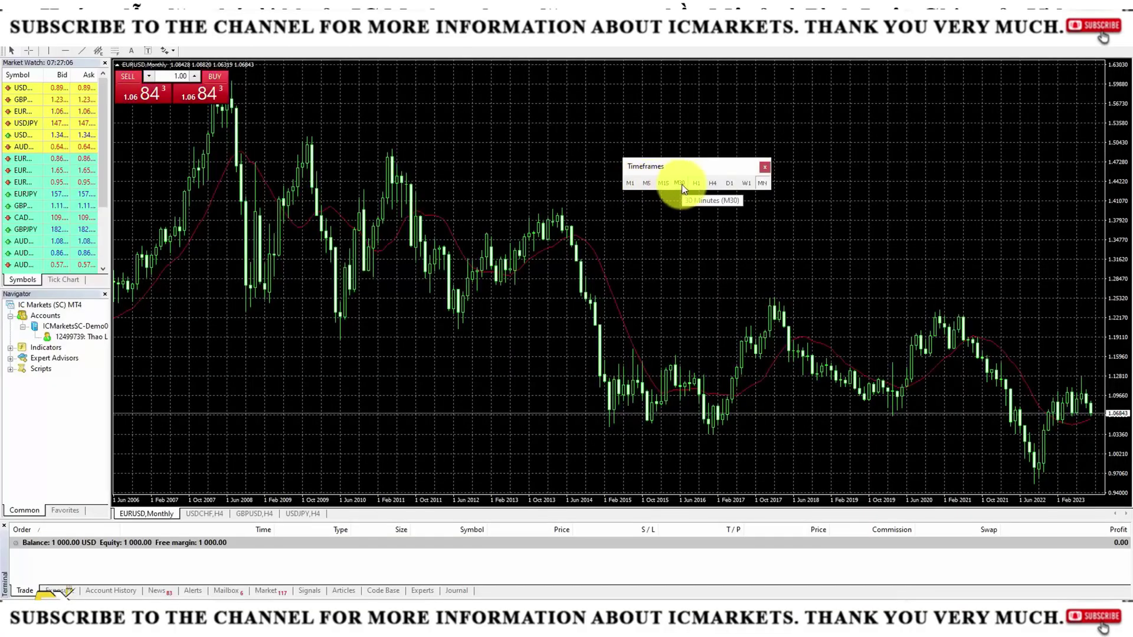
left_click(680, 184)
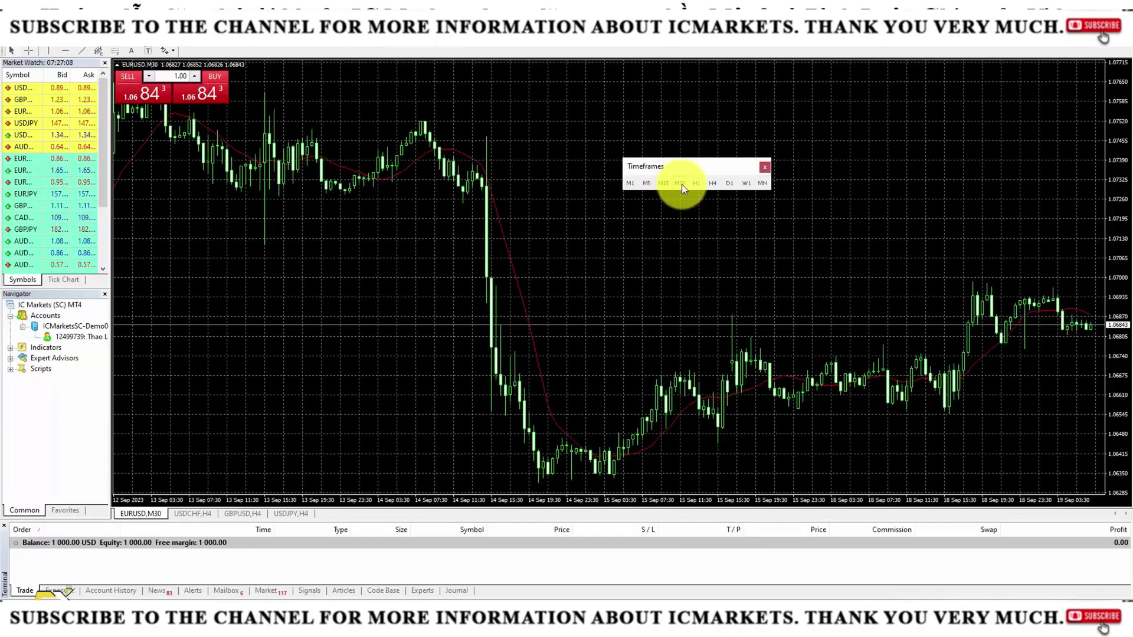
left_click(696, 184)
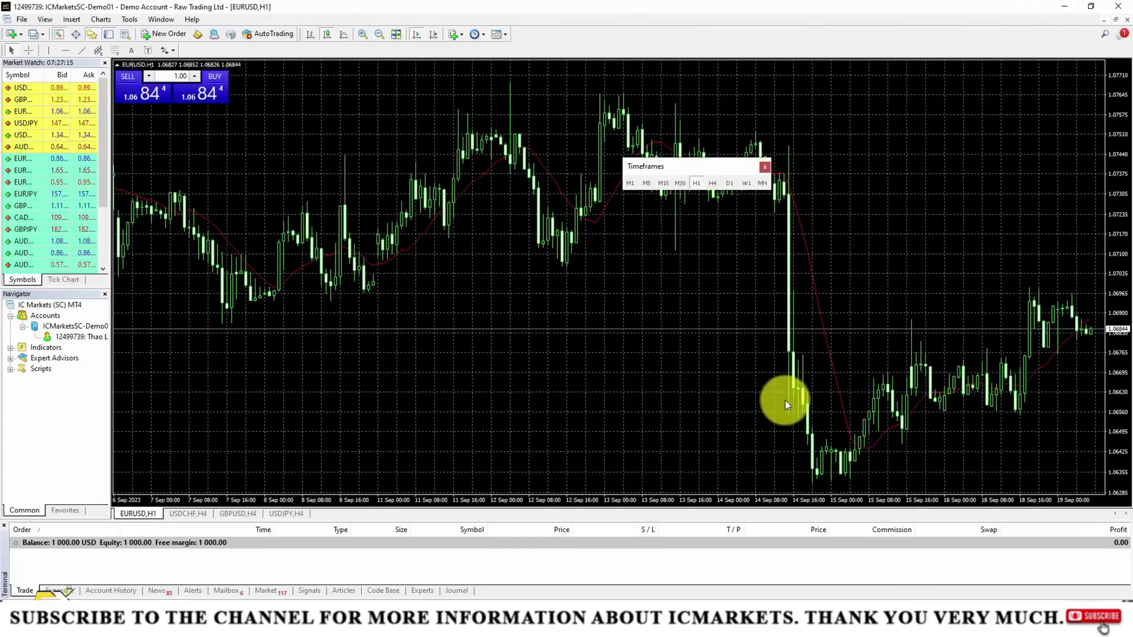
left_click(715, 183)
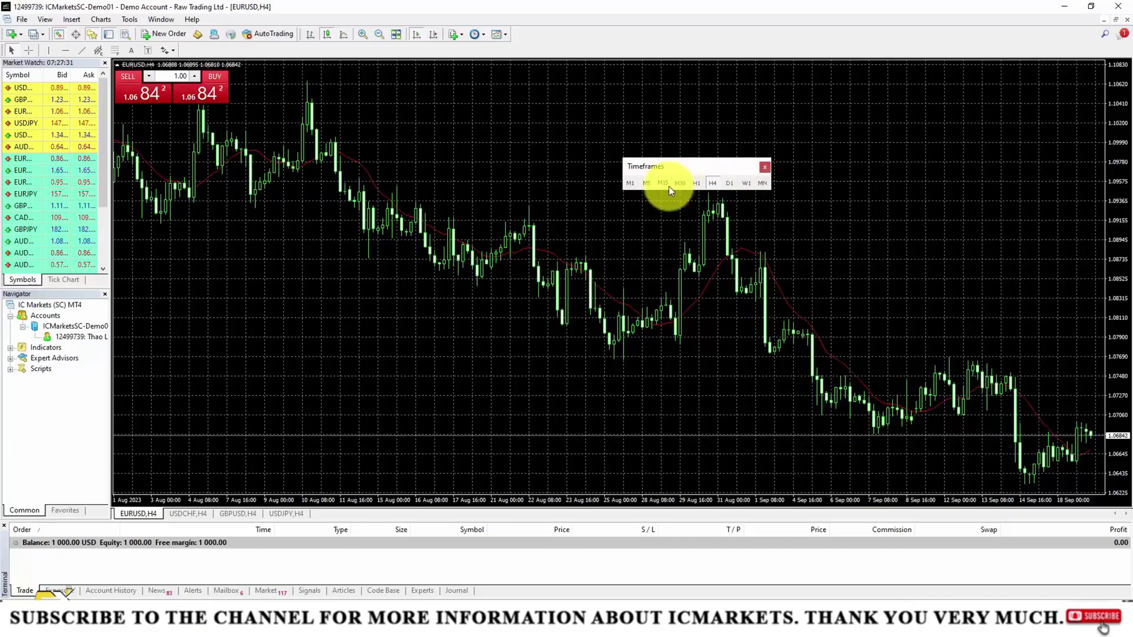
- Re-dock the Timeframes toolbar, float Line Studies, and draw a trendline from the 10 Aug high
double_click(693, 165)
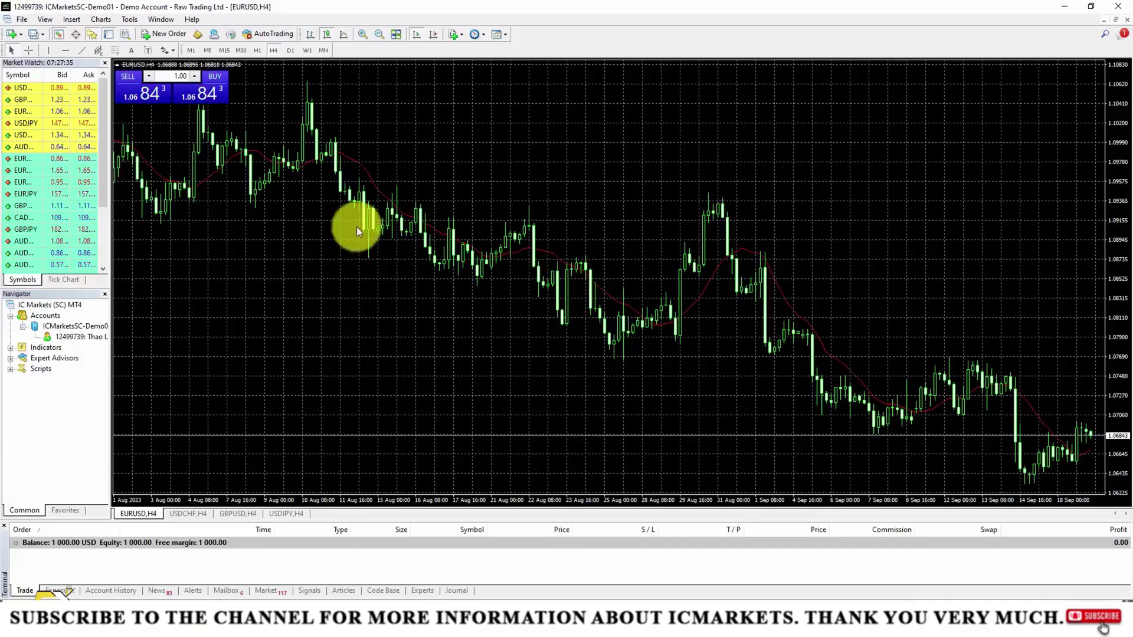
left_click_drag(6, 50, 425, 232)
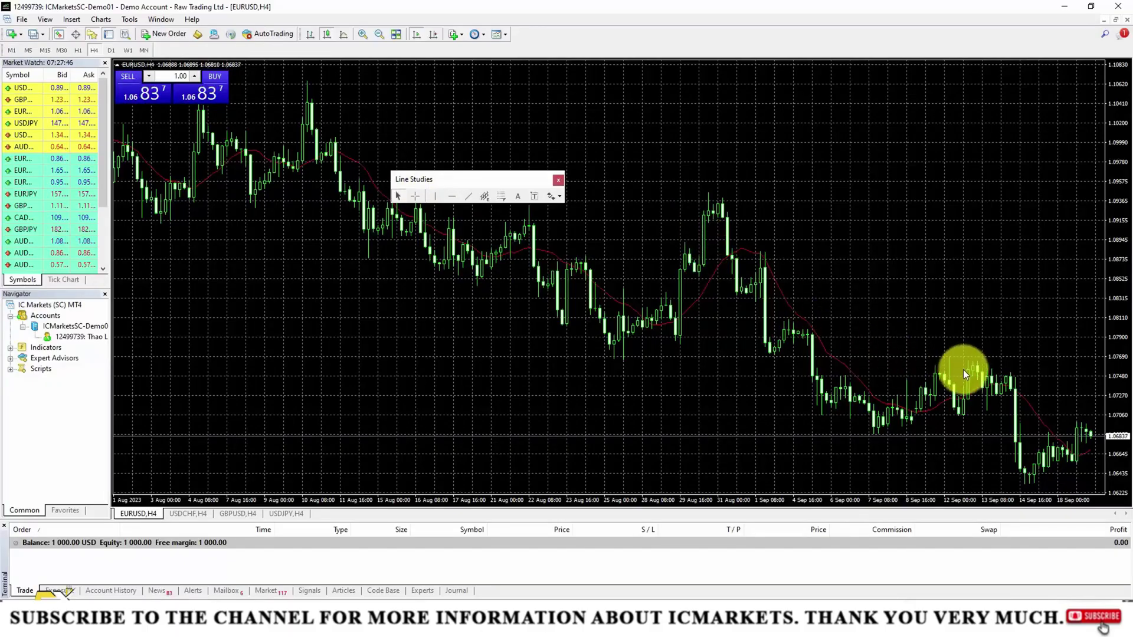
left_click(468, 197)
mouse_move(714, 196)
left_mouse_down()
mouse_move(773, 246)
mouse_move(931, 308)
mouse_move(943, 332)
mouse_move(911, 316)
left_mouse_up()
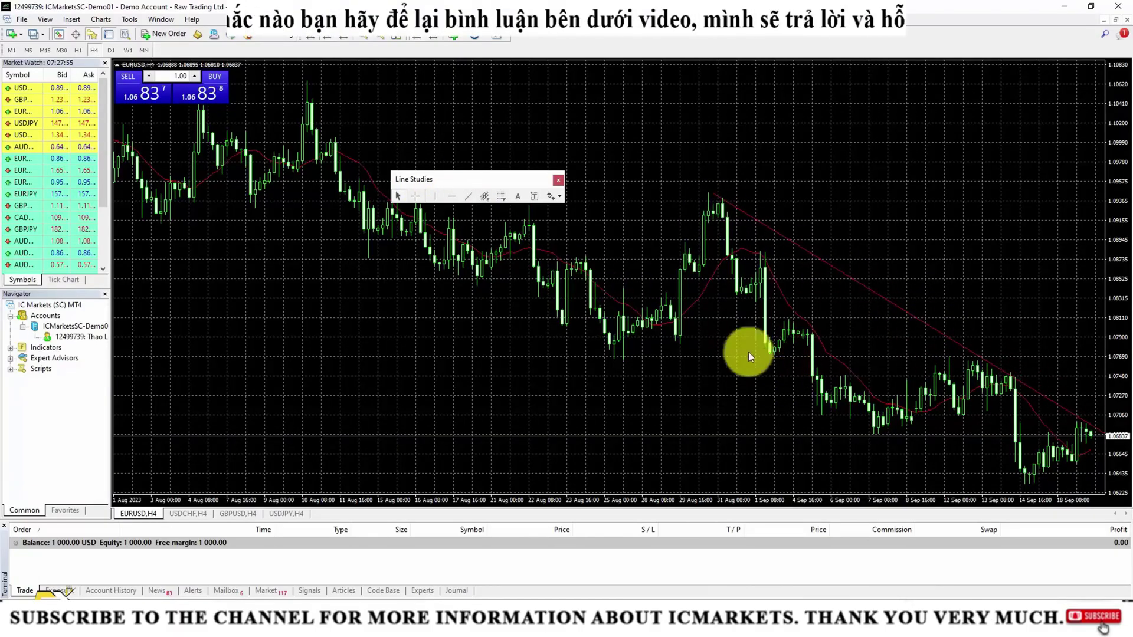
key("ctrl+z")
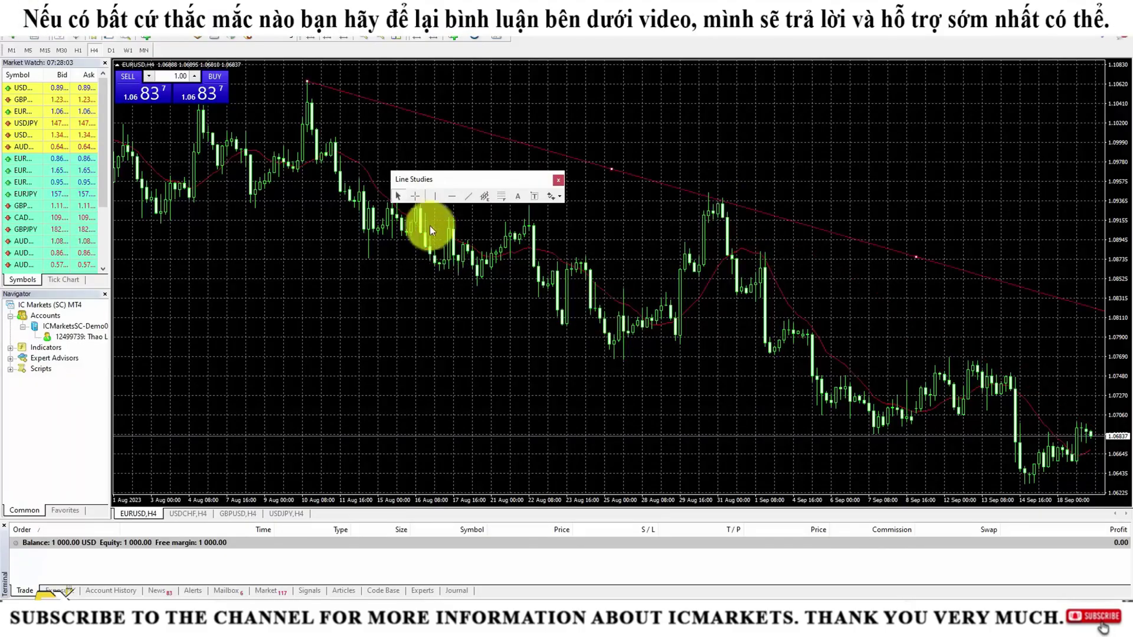
- Place a horizontal line mid-chart and a vertical line near 1 Sep
left_click(452, 196)
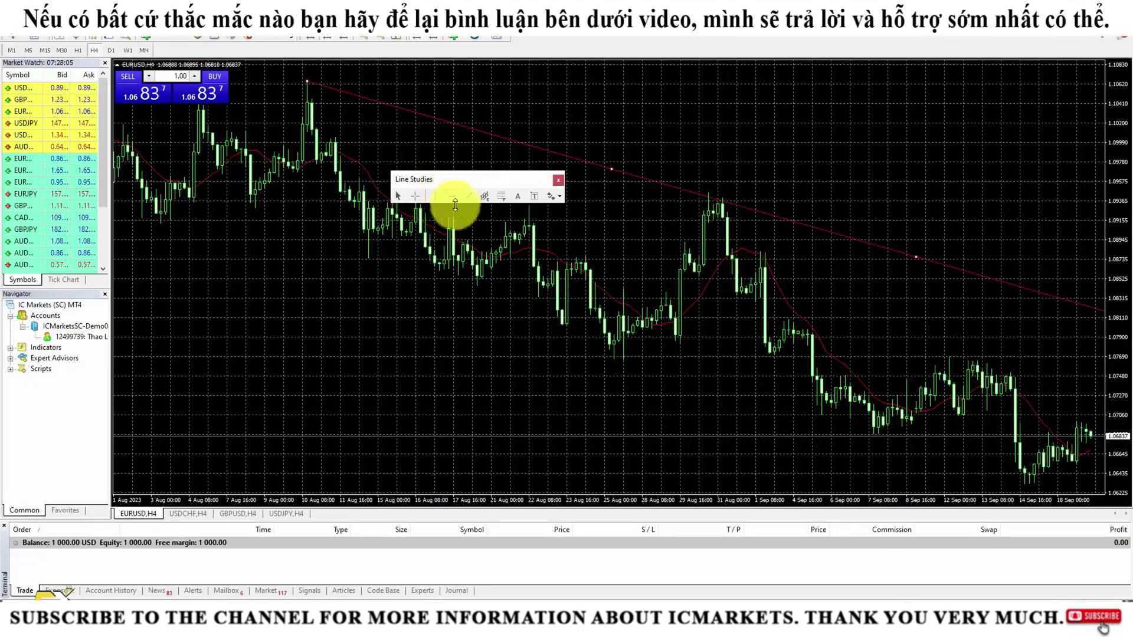
left_click(480, 300)
left_click(435, 196)
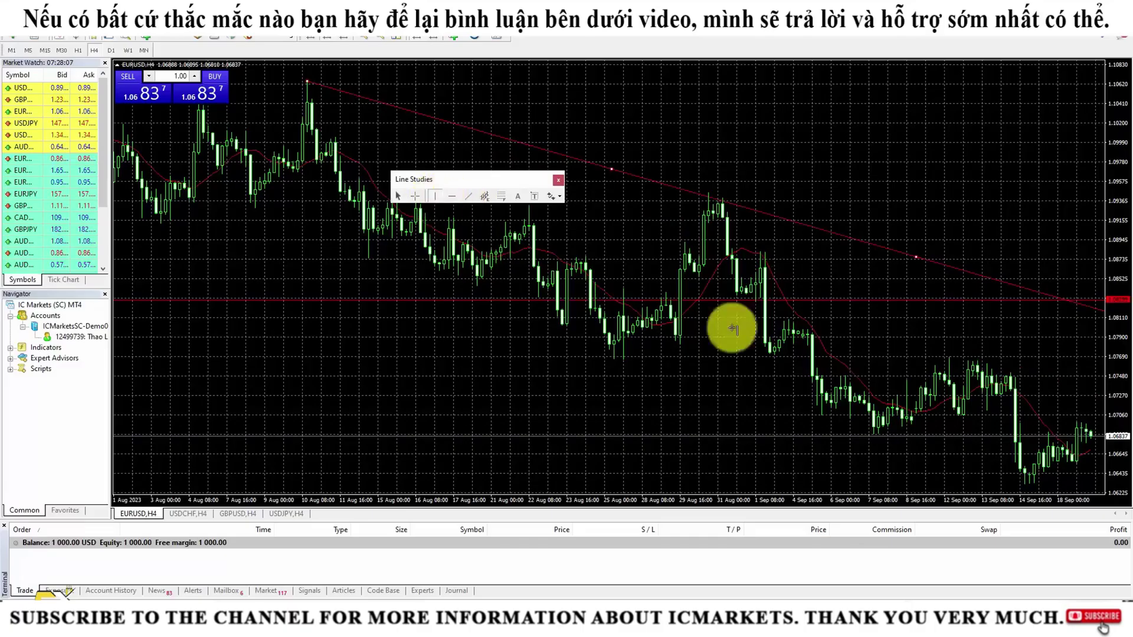
left_click(756, 342)
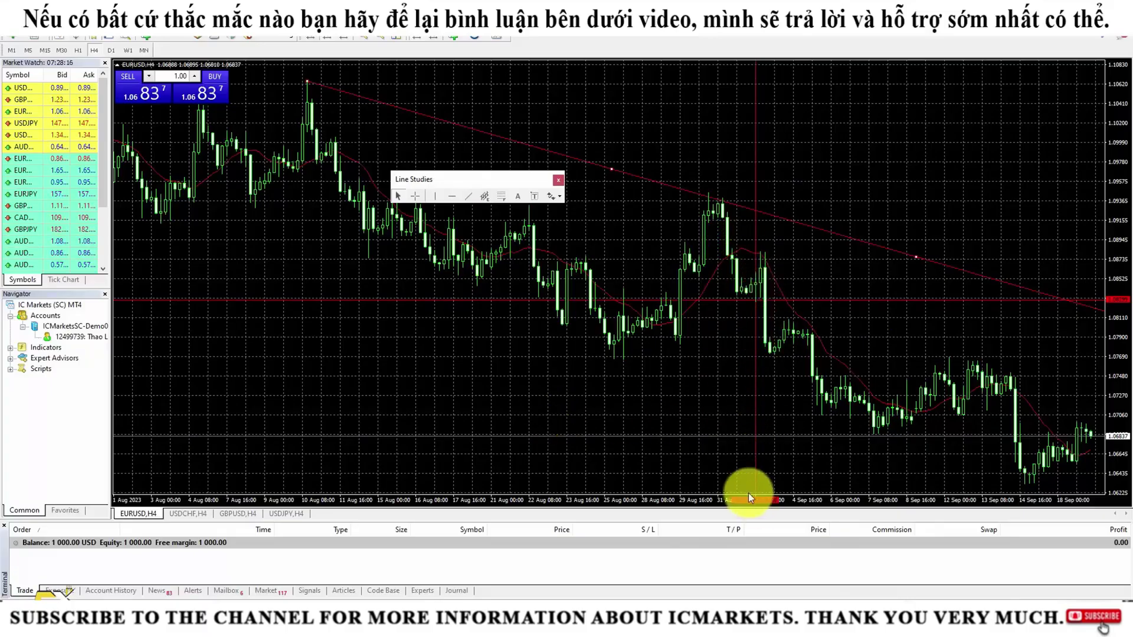
- Delete the vertical line, the horizontal line and the trendline from the chart
right_click(756, 324)
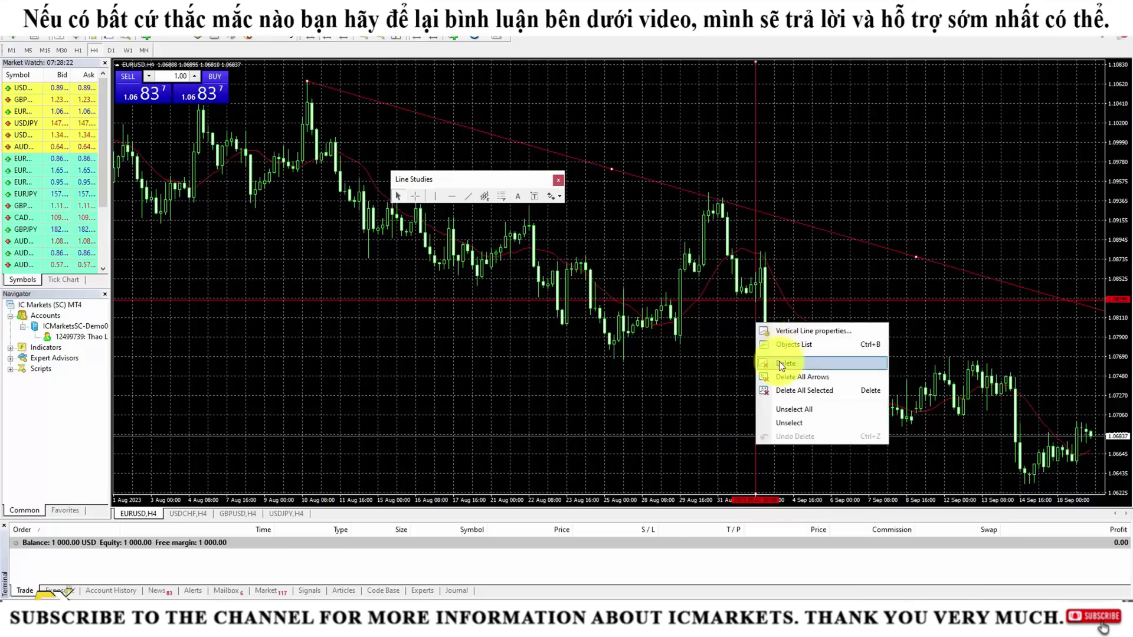
left_click(779, 362)
right_click(816, 302)
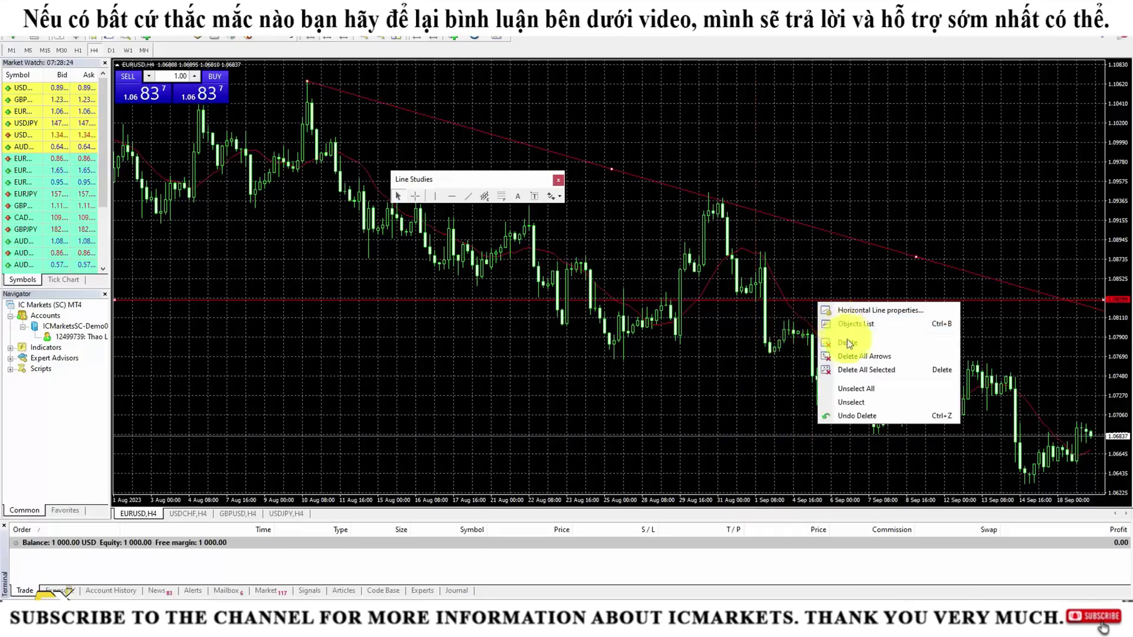
left_click(840, 341)
key("Delete")
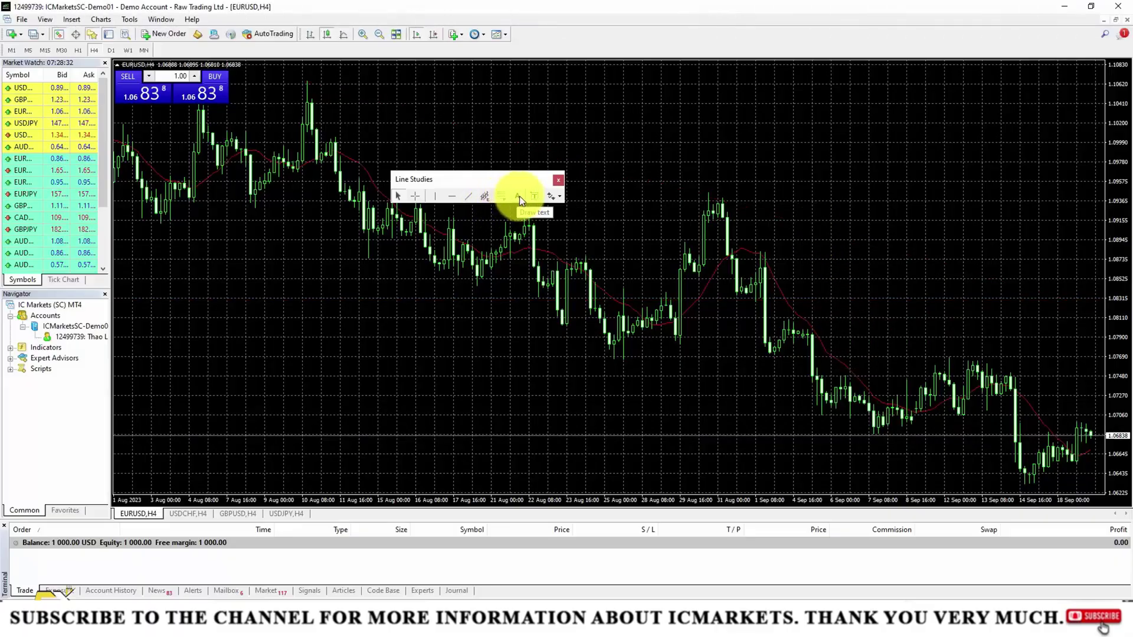
- Browse the arrow markers list, then open the Line Studies toolbar's Customize dialog
left_click(557, 197)
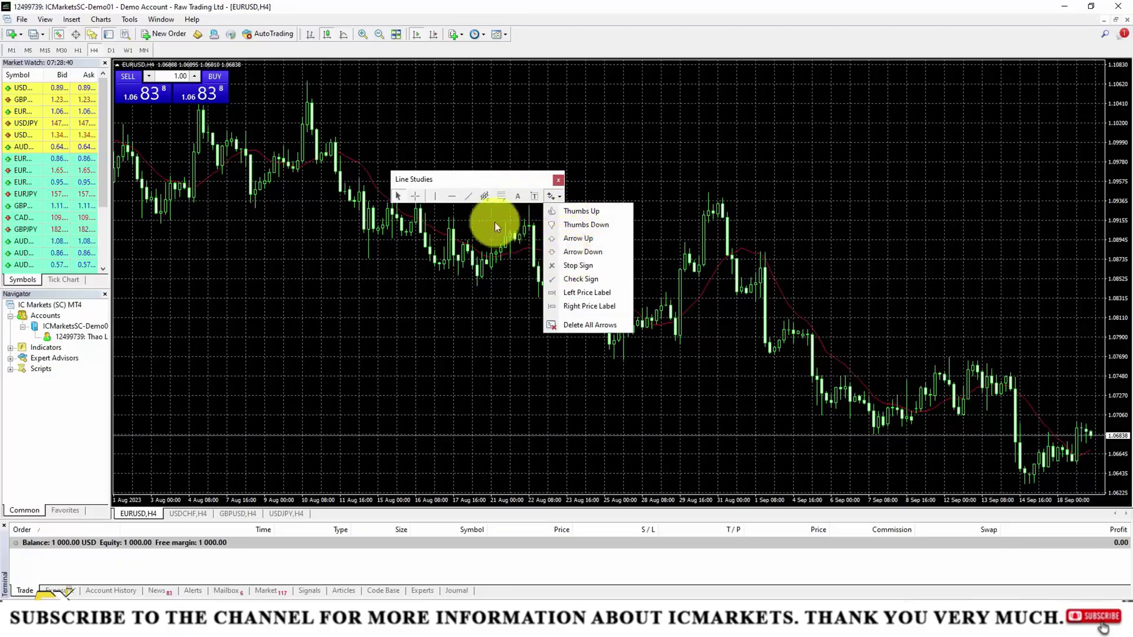
left_click(450, 206)
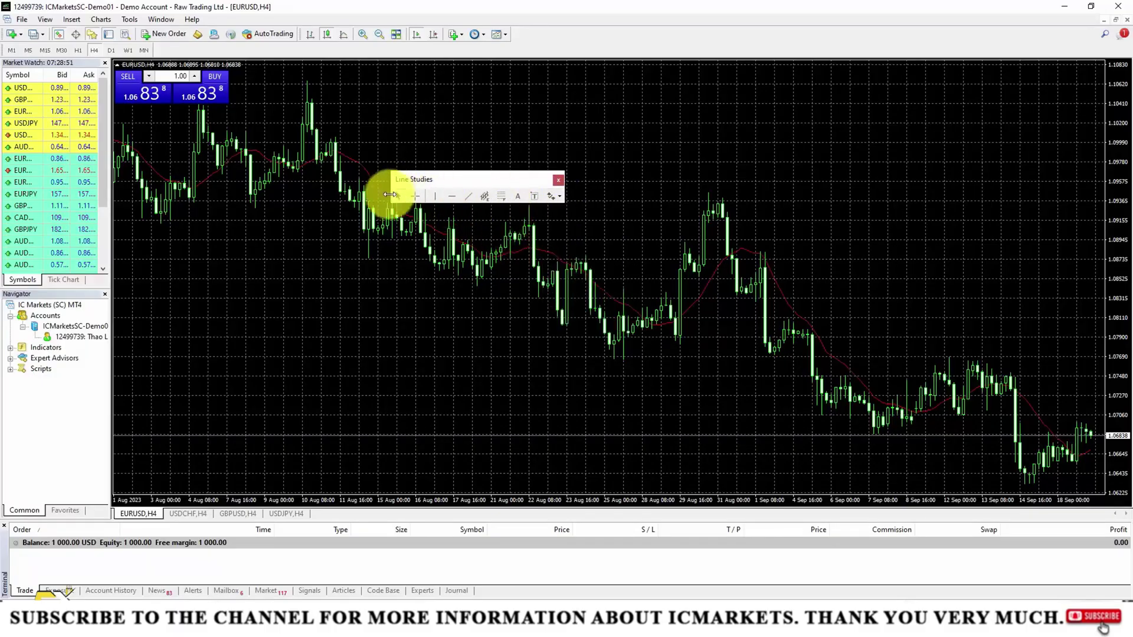
right_click(446, 196)
left_click(482, 277)
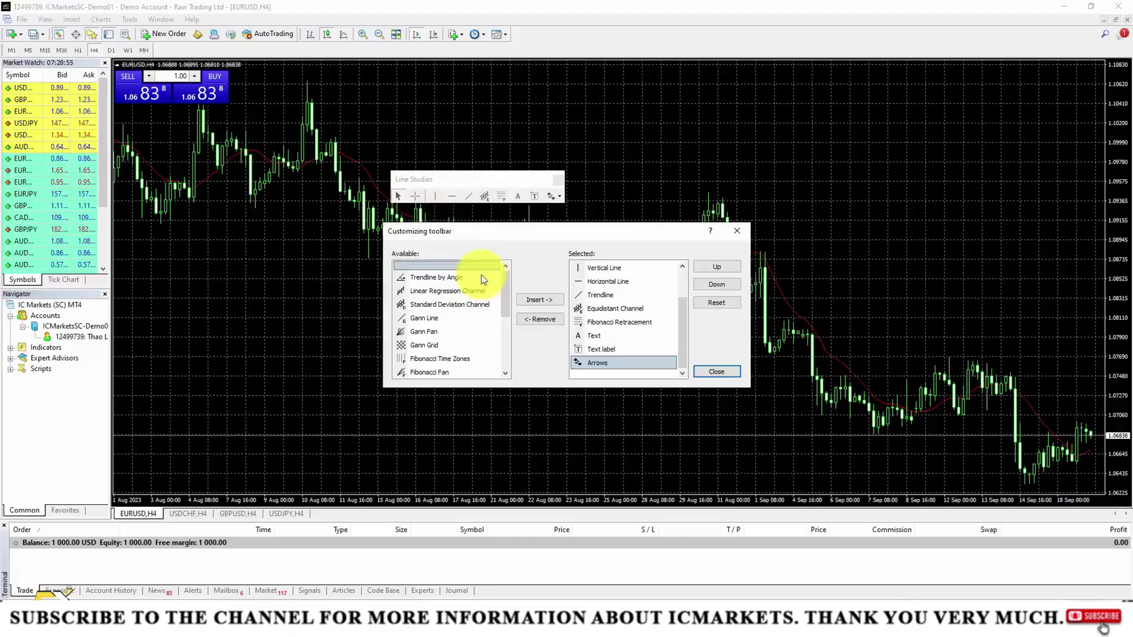
scroll(483, 278, "up", 2)
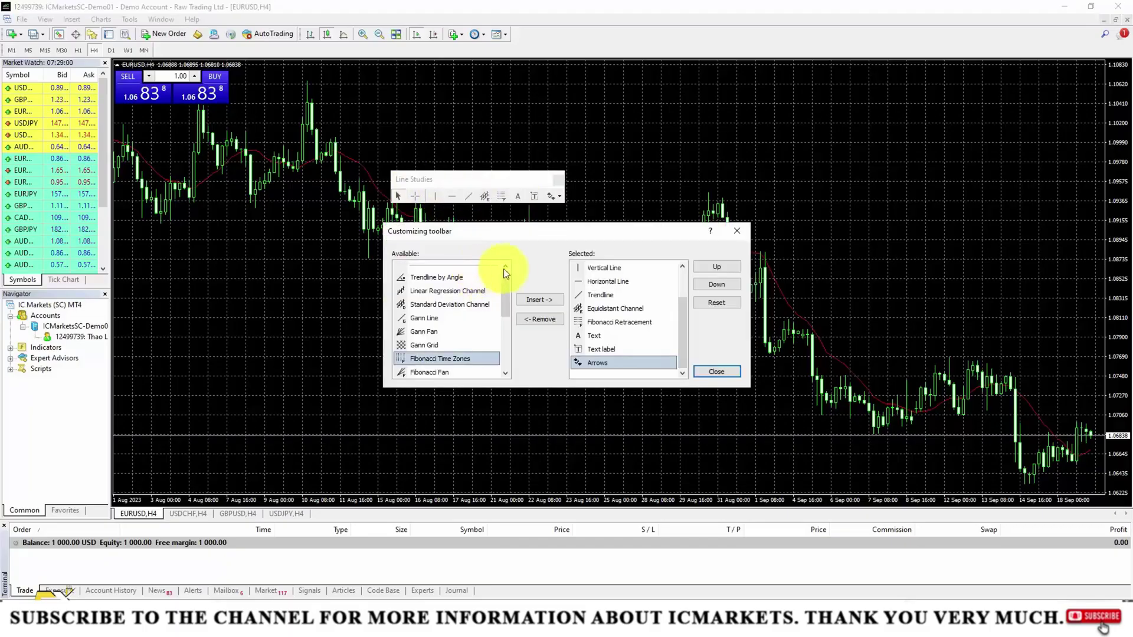
- Insert Gann Fan into the Line Studies toolbar and close the Customizing dialog
left_click(430, 290)
left_click(431, 317)
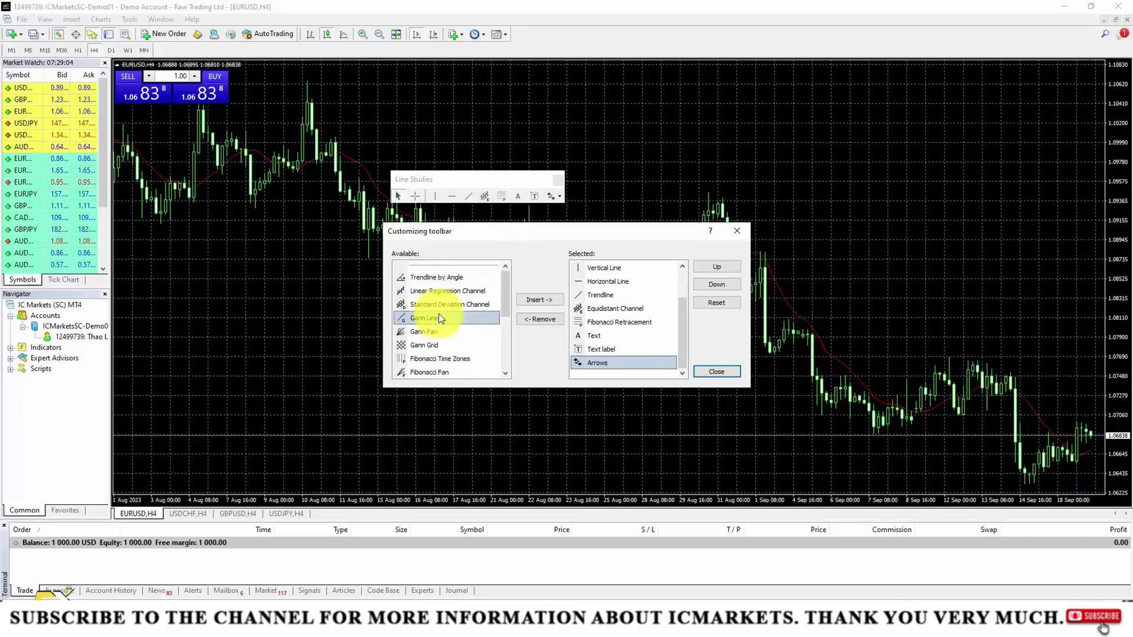
left_click(602, 293)
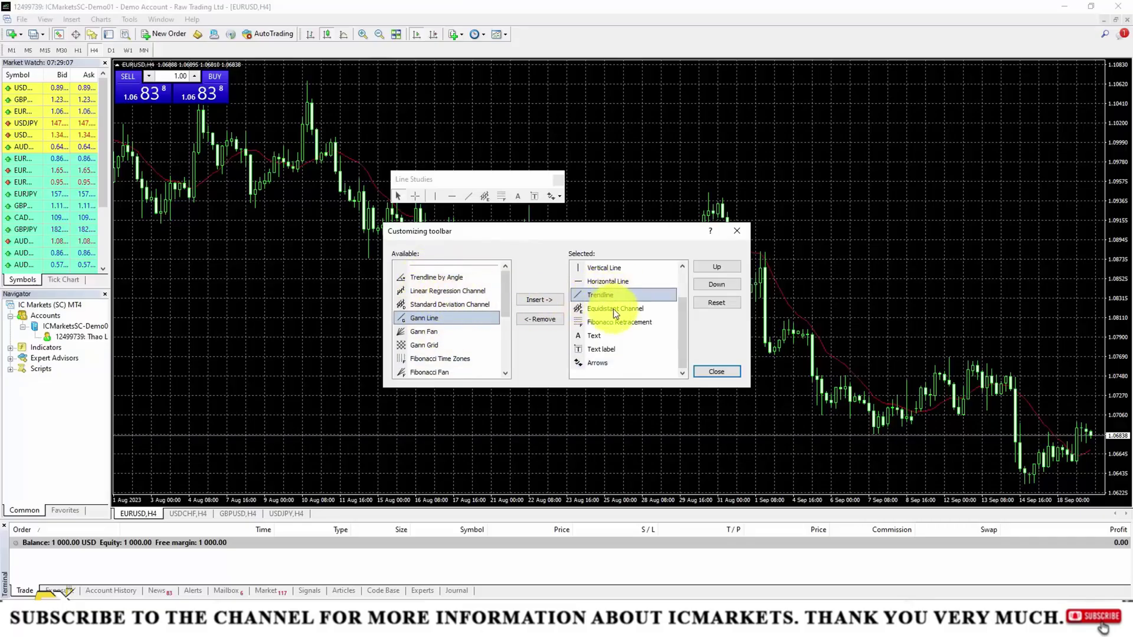
left_click(608, 269)
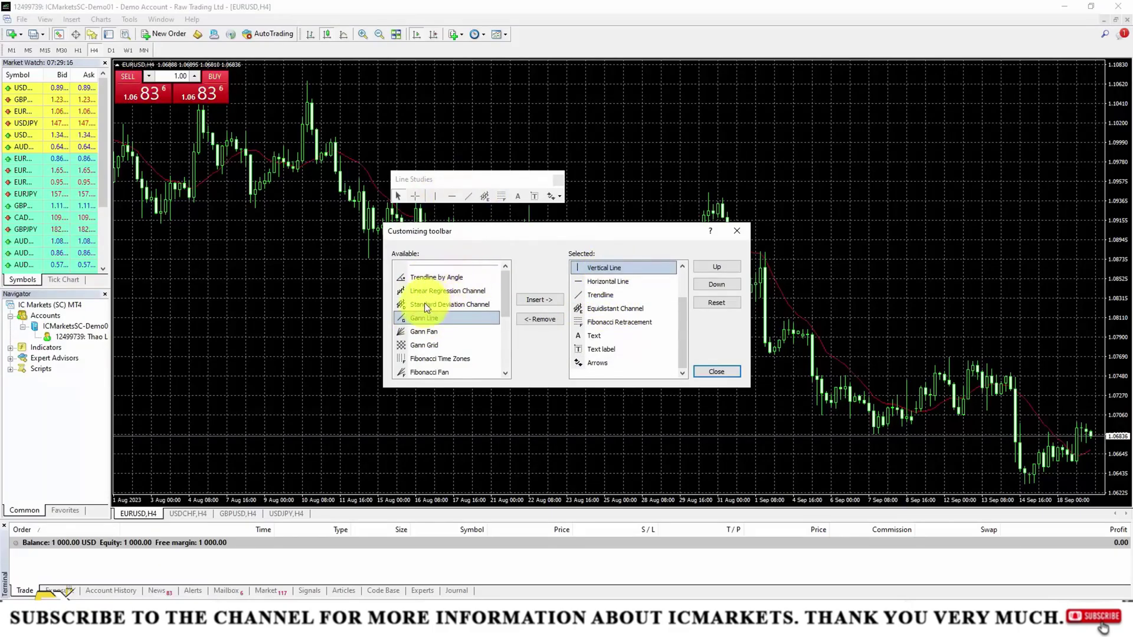
left_click(425, 332)
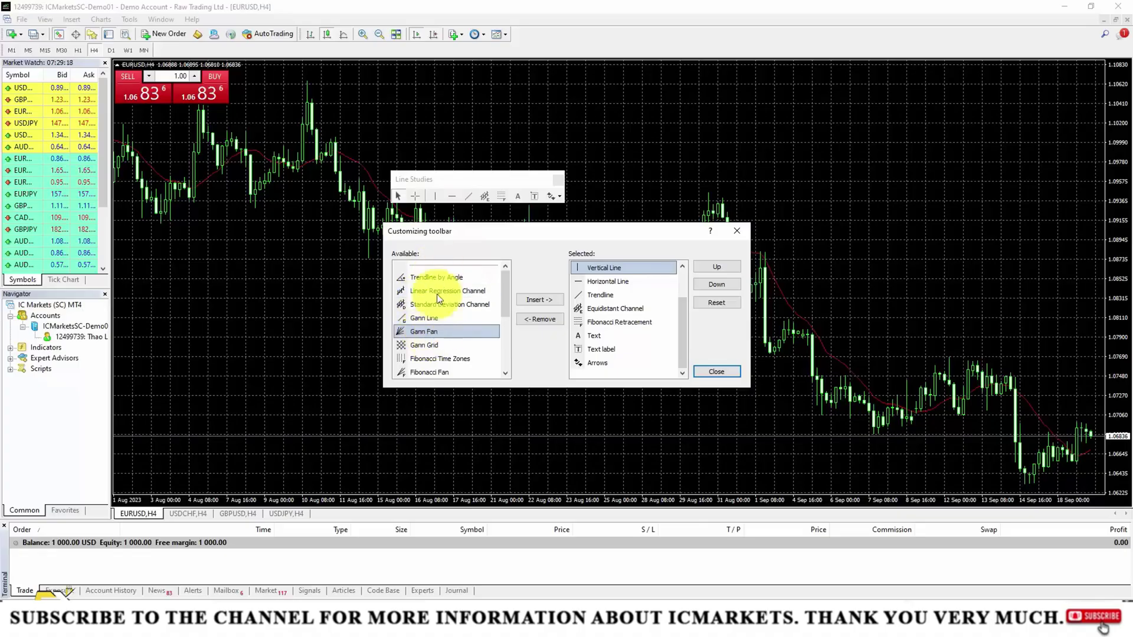
left_click(537, 300)
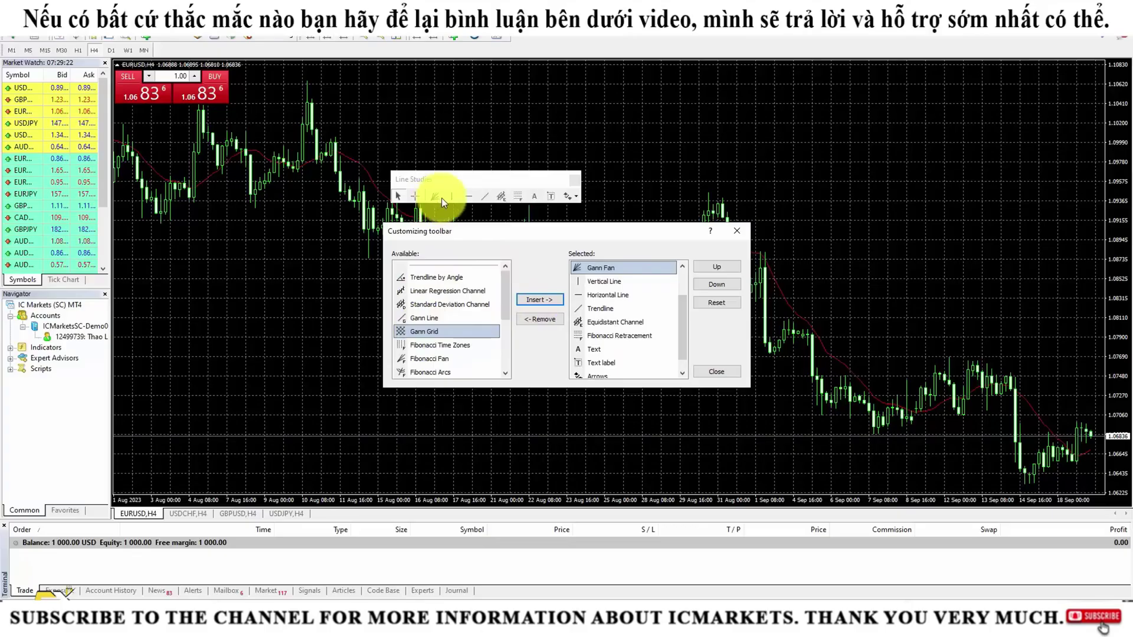
left_click(736, 230)
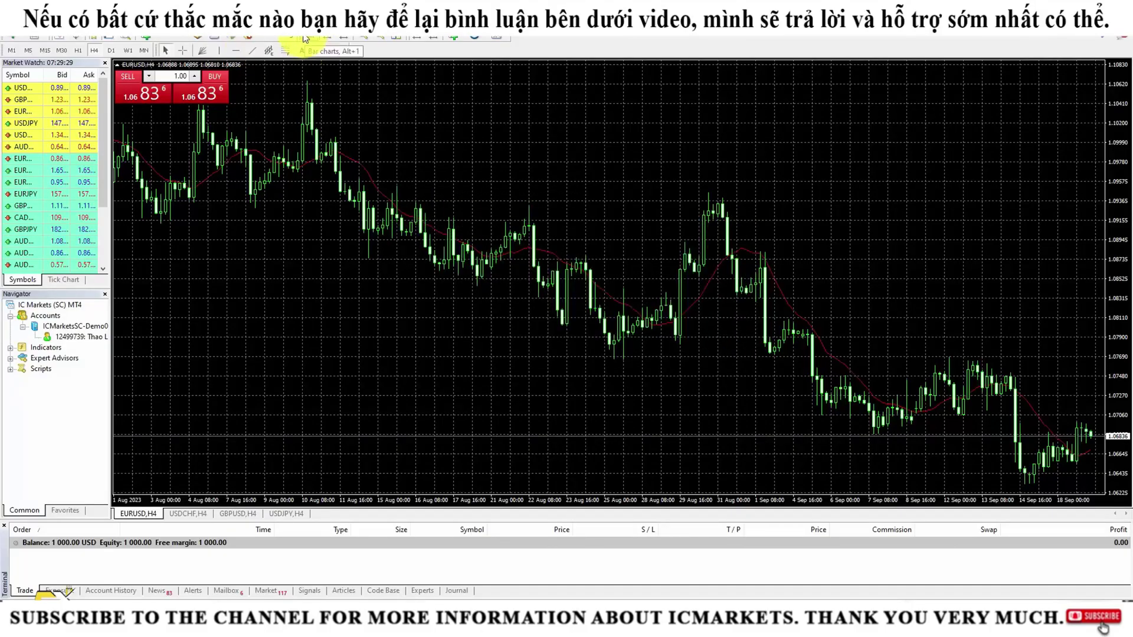
- Float the Charts toolbar, tile the windows, re-maximize EURUSD and enable chart shift
left_click_drag(308, 41, 458, 197)
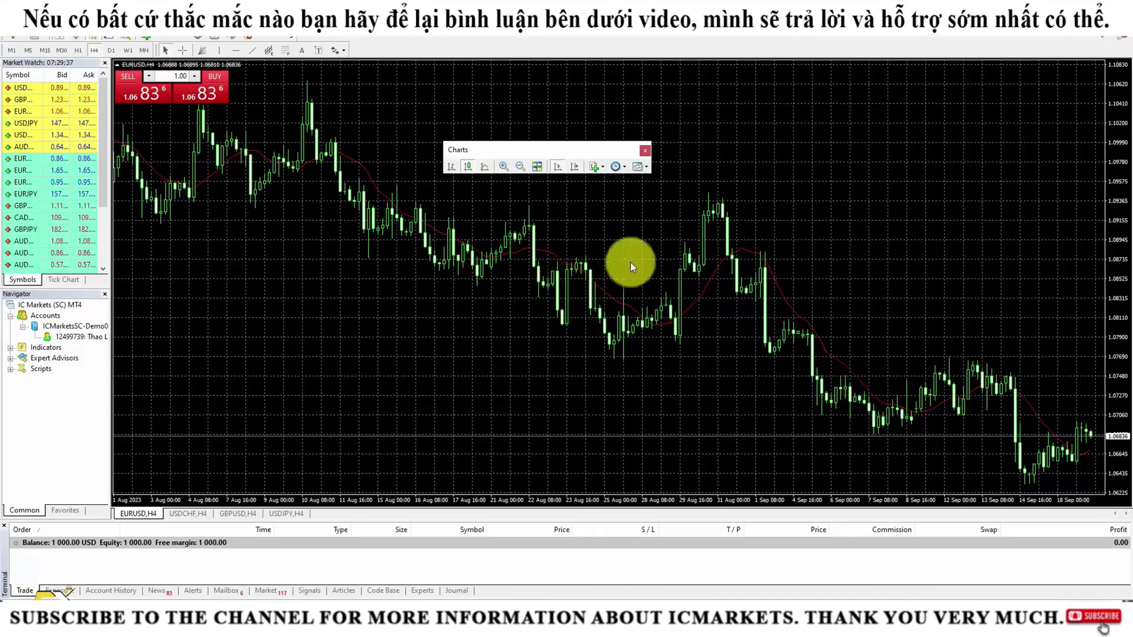
left_click(536, 169)
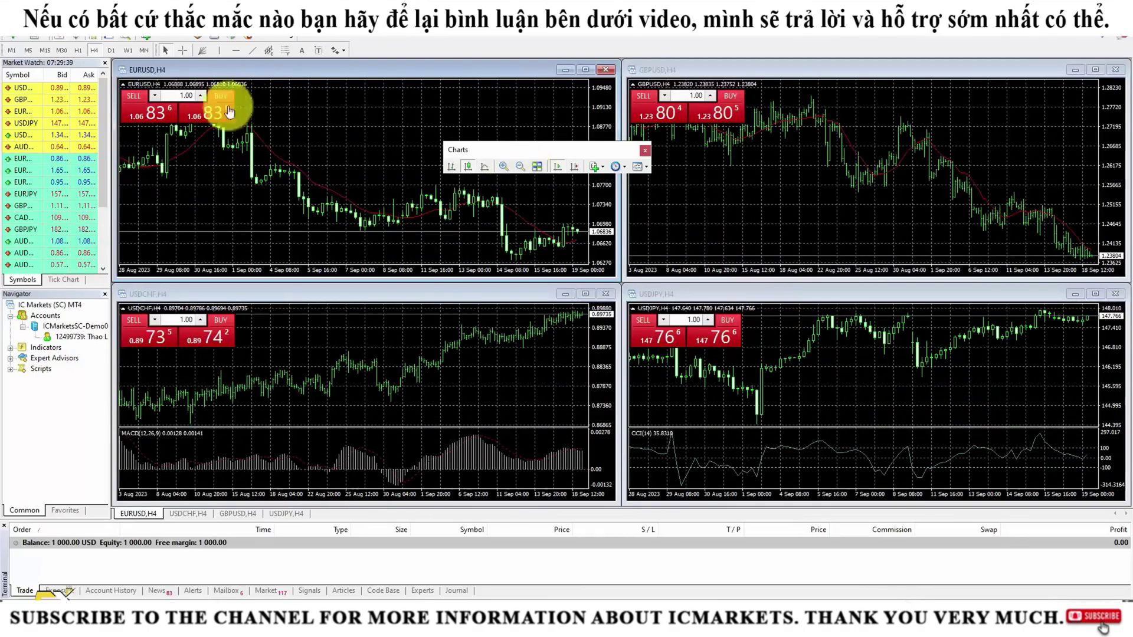
left_click(584, 70)
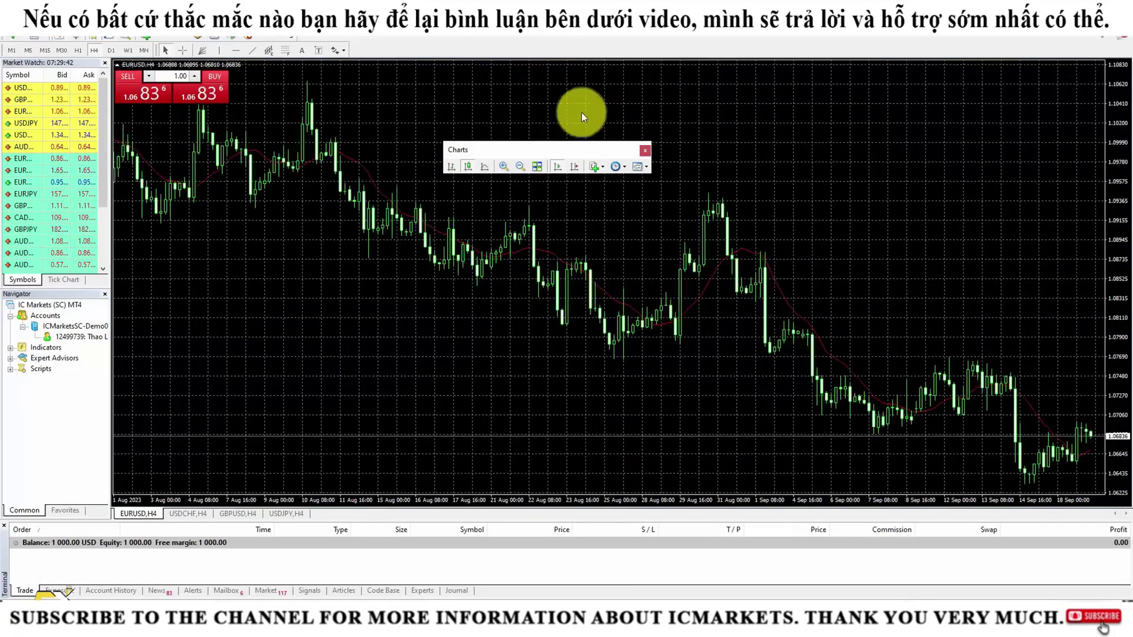
left_click(575, 168)
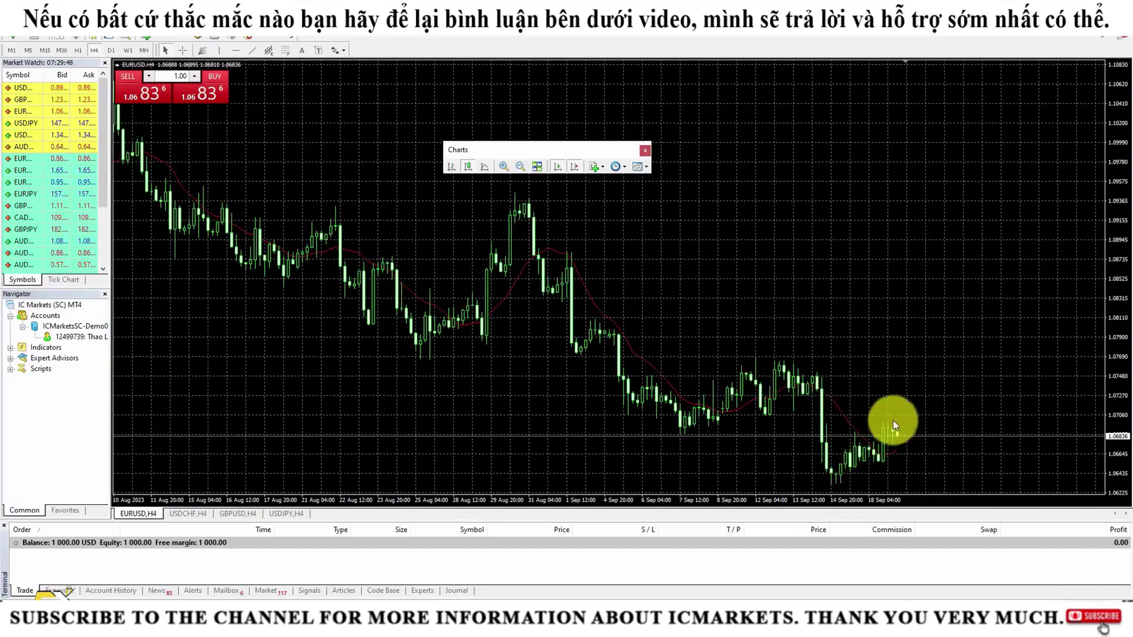
- Zoom the chart in and out, then cycle bar, line and candlestick display
left_click(504, 166)
left_click(519, 167)
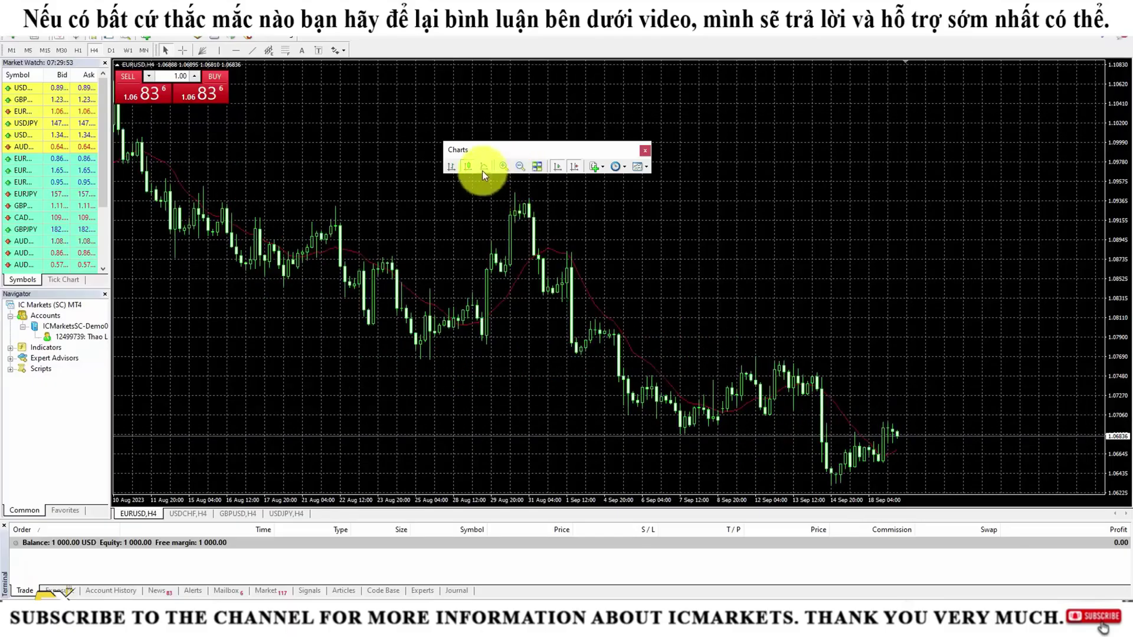
left_click(452, 166)
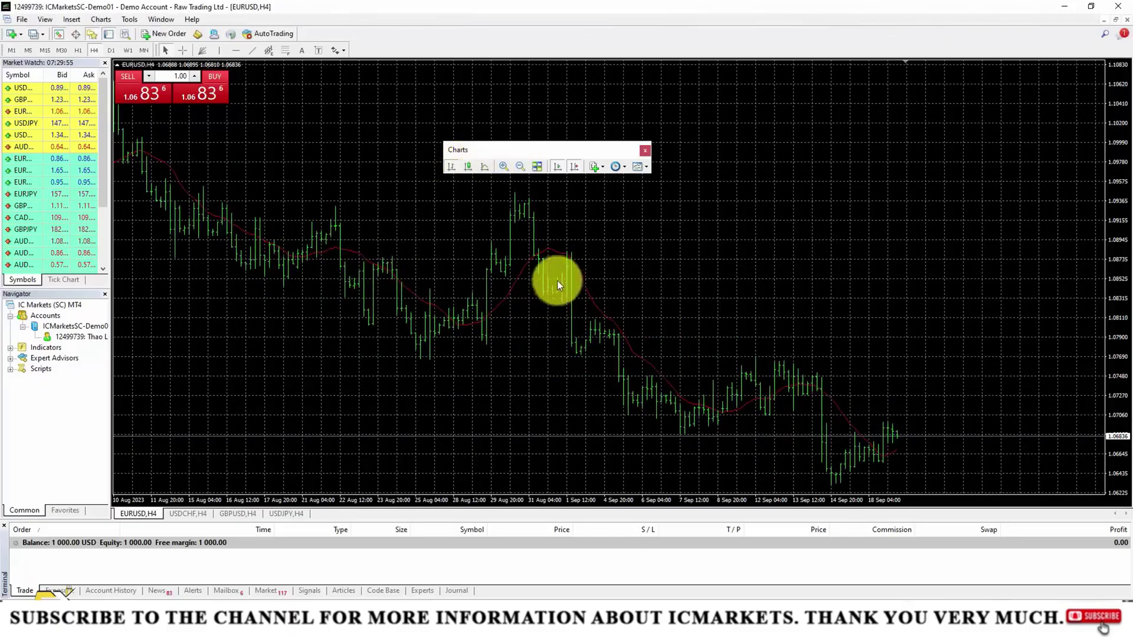
left_click(484, 166)
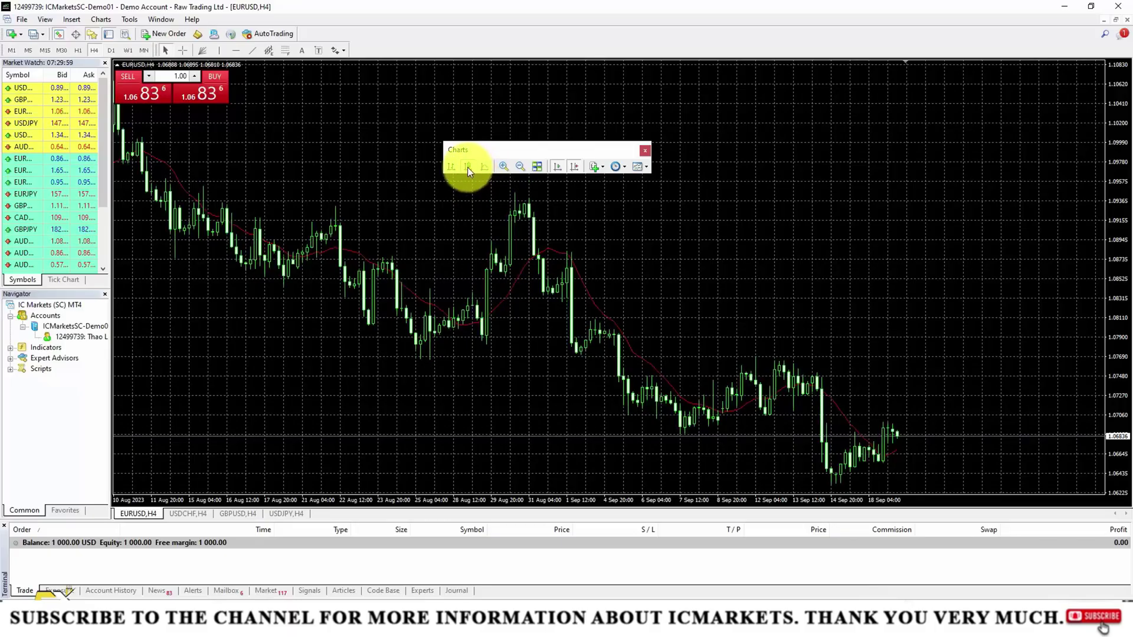
left_click(469, 167)
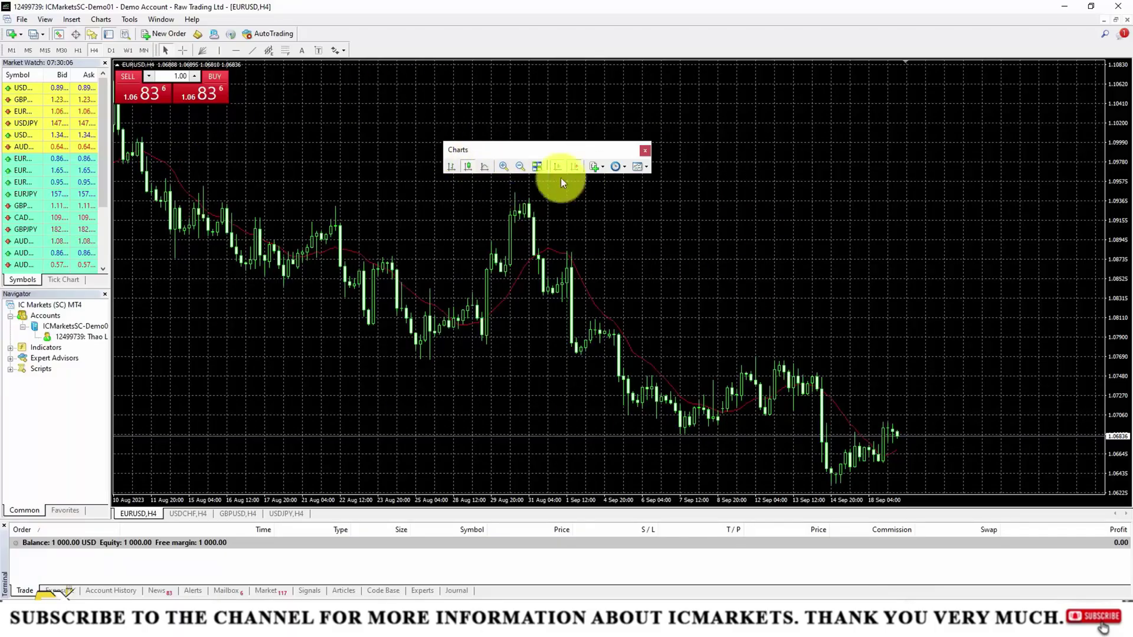
- Dock the Charts toolbar, float the Standard toolbar, toggle Terminal and check its Account History and Trade tabs
double_click(497, 148)
left_click_drag(6, 34, 399, 198)
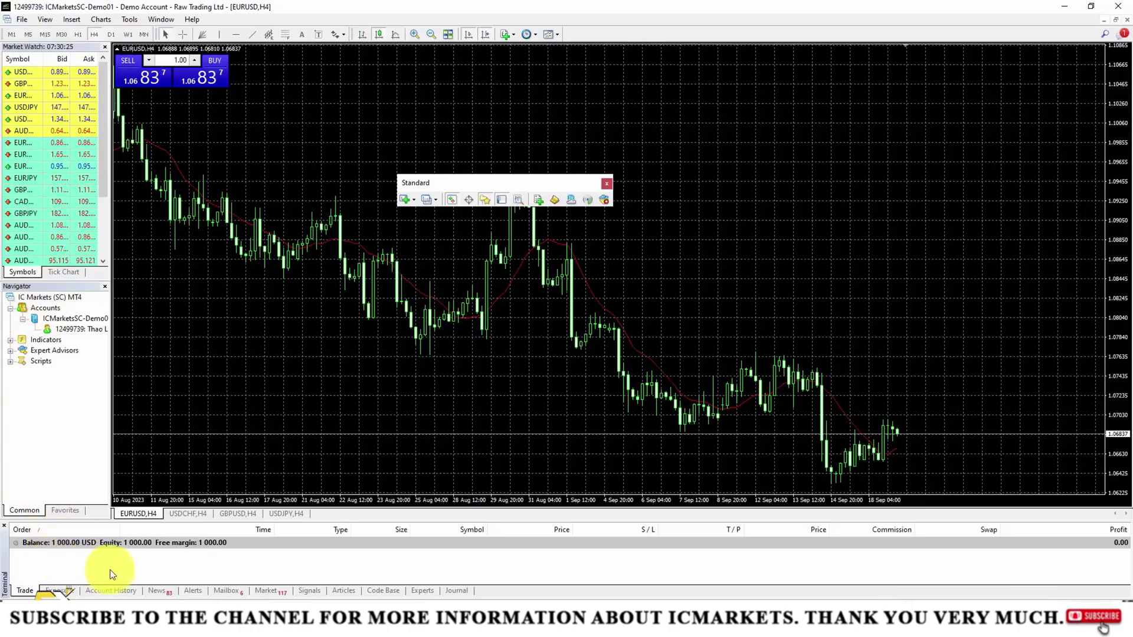
left_click(503, 200)
left_click(502, 199)
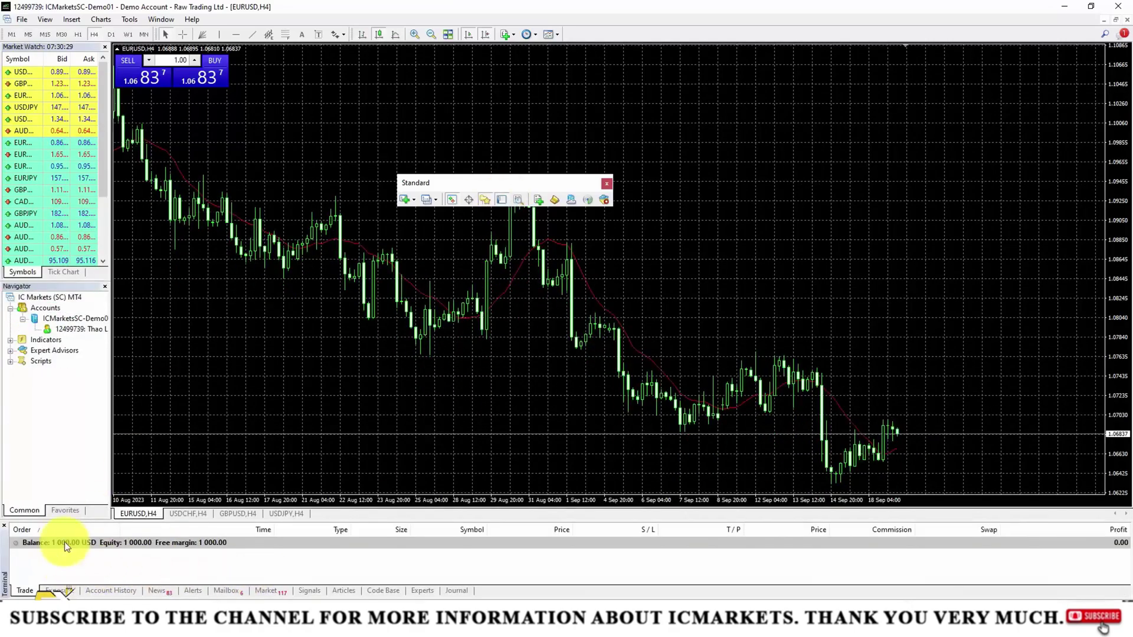
left_click(118, 588)
left_click(26, 589)
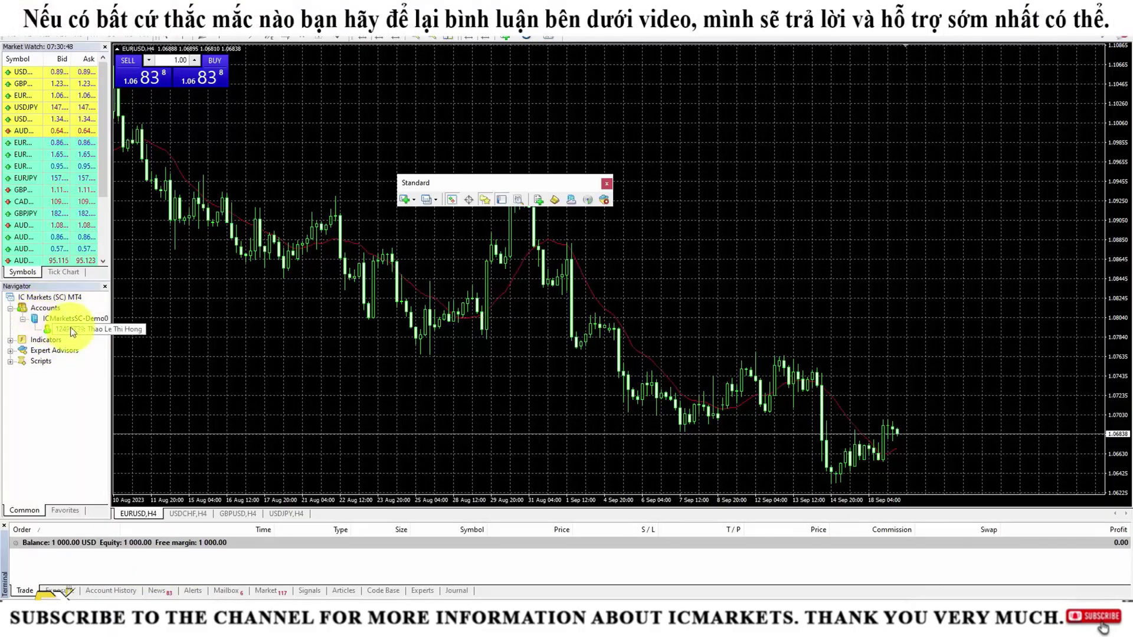
- Expand the Navigator's Indicators list, scroll through it, then close the Navigator
left_click(9, 339)
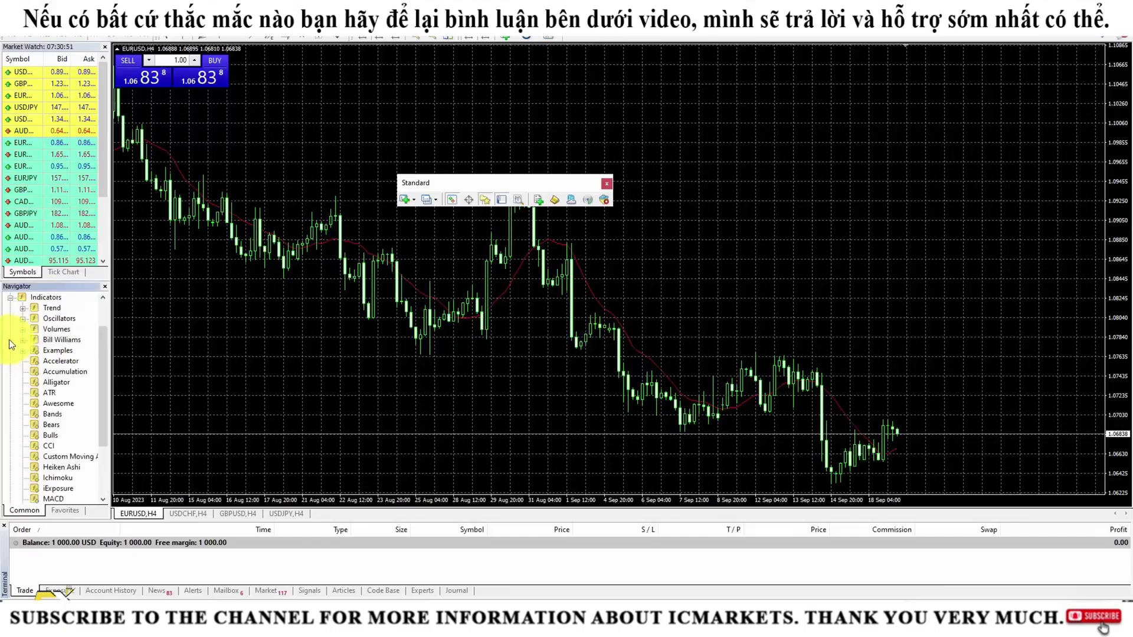
scroll(104, 317, "up", 1)
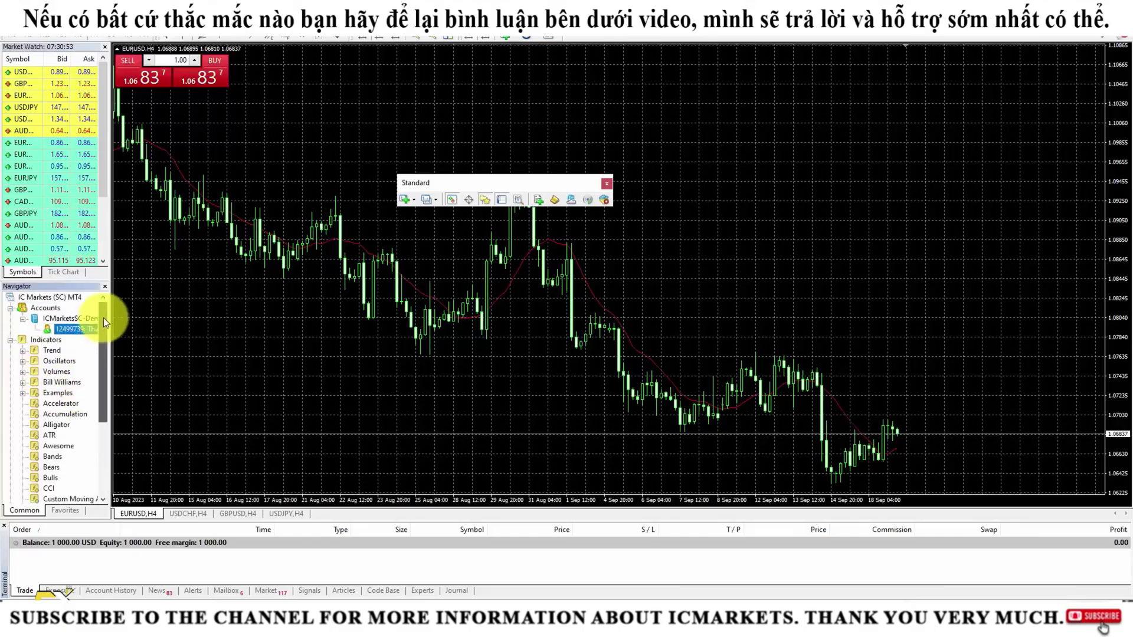
scroll(104, 370, "down", 4)
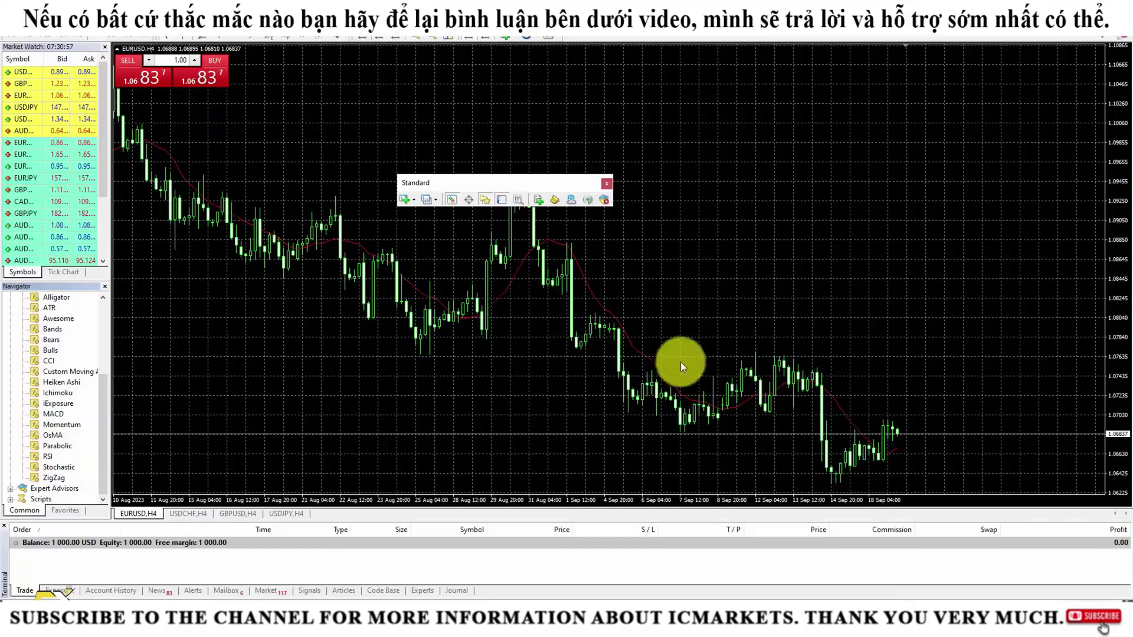
scroll(59, 354, "up", 2)
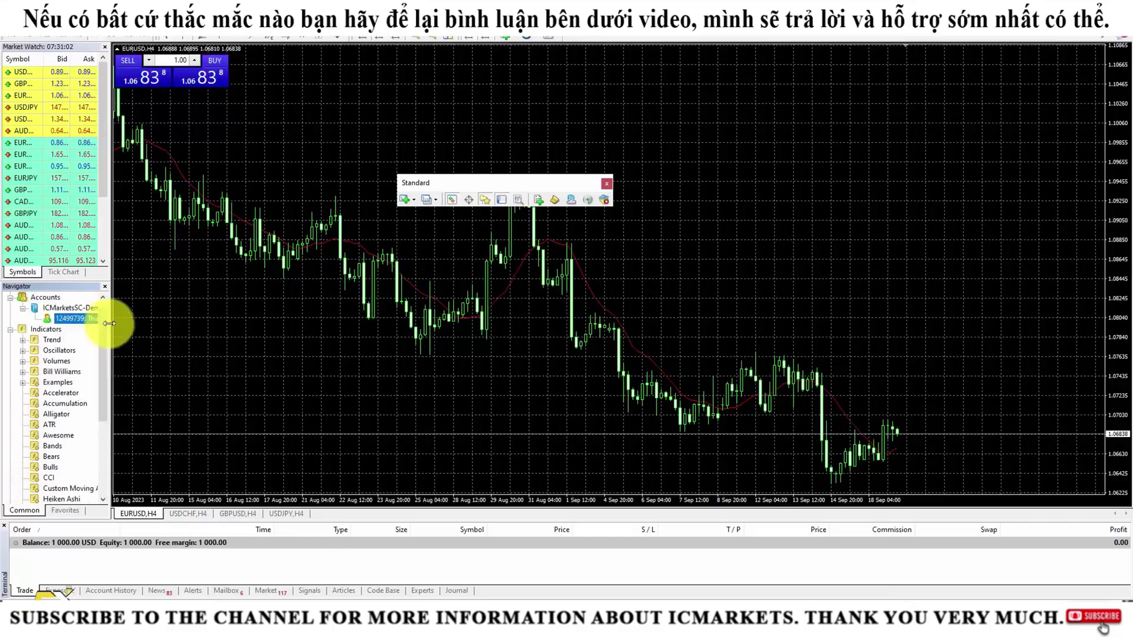
left_click(105, 286)
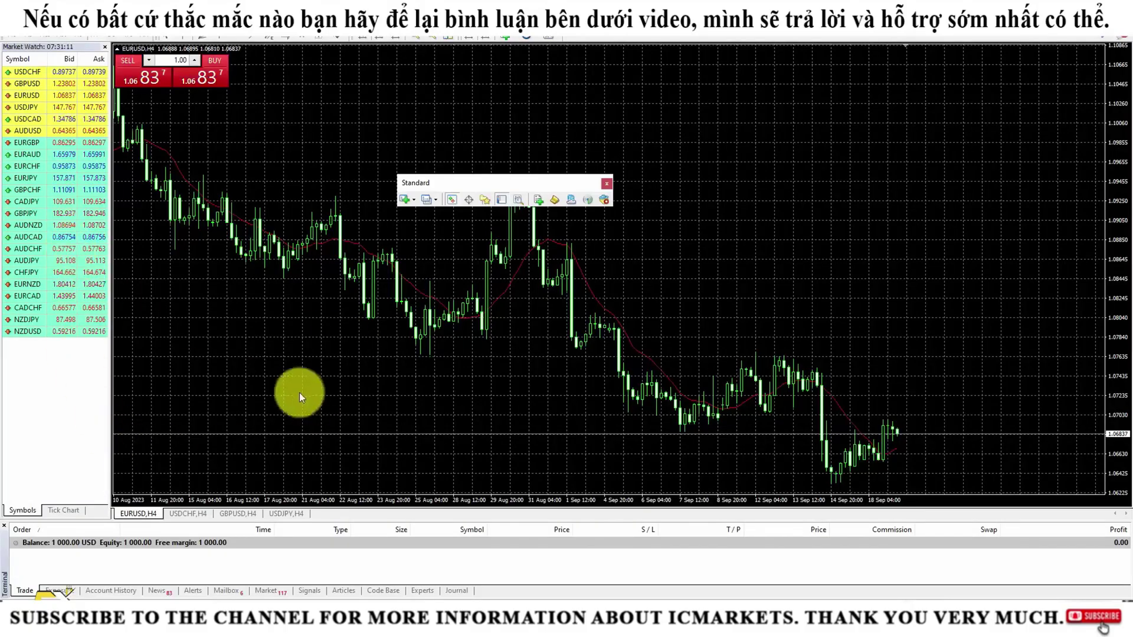
- Choose Show All from the AUDCHF context menu in Market Watch and scroll the full list
right_click(44, 246)
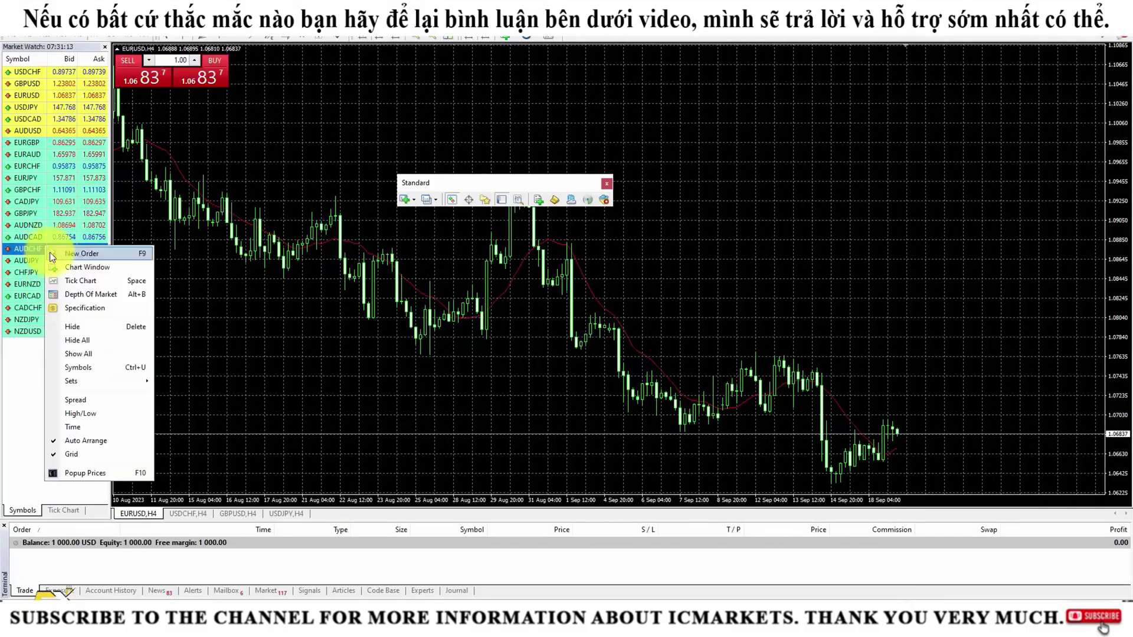
left_click(79, 352)
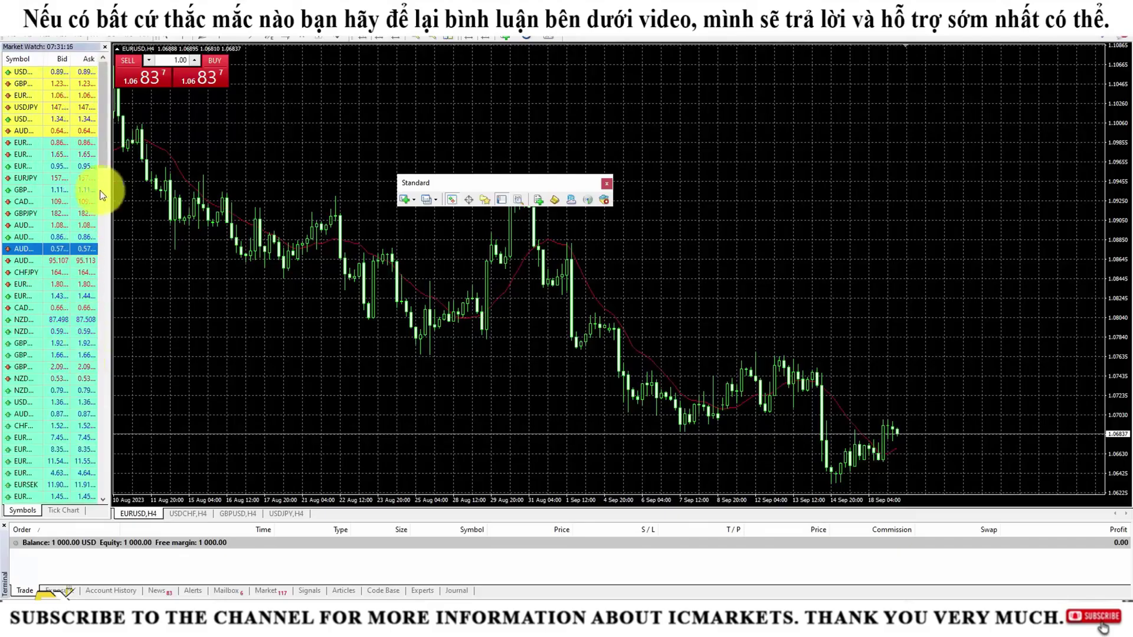
scroll(104, 176, "down", 1)
left_click_drag(104, 176, 516, 271)
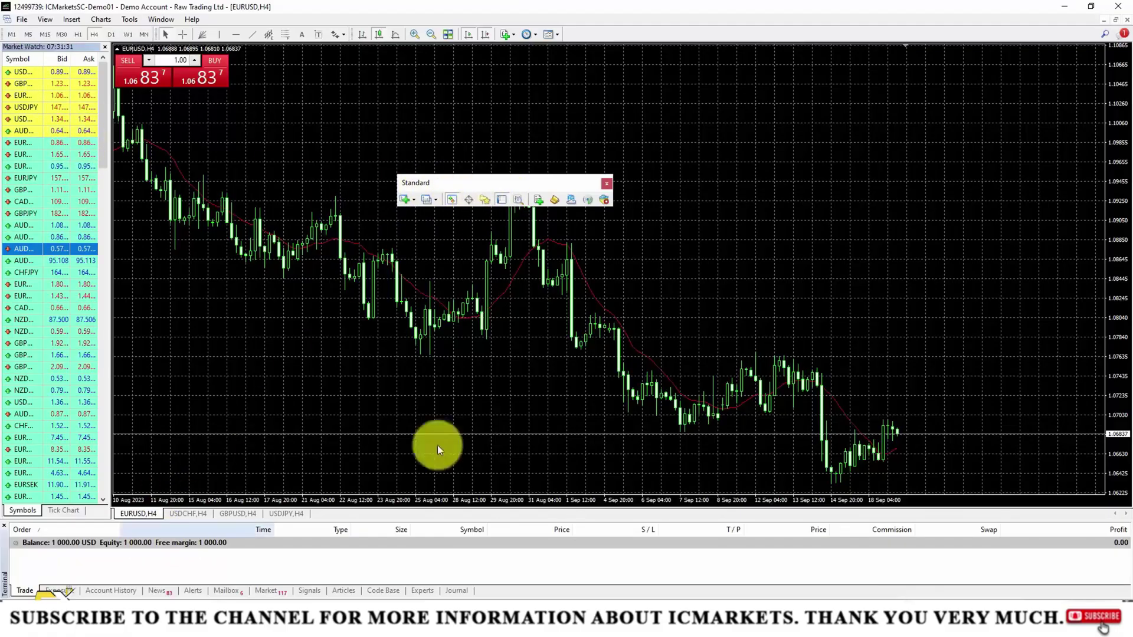
- Open and cancel a new EURUSD order, then dock the Standard toolbar in the top row
left_click(538, 201)
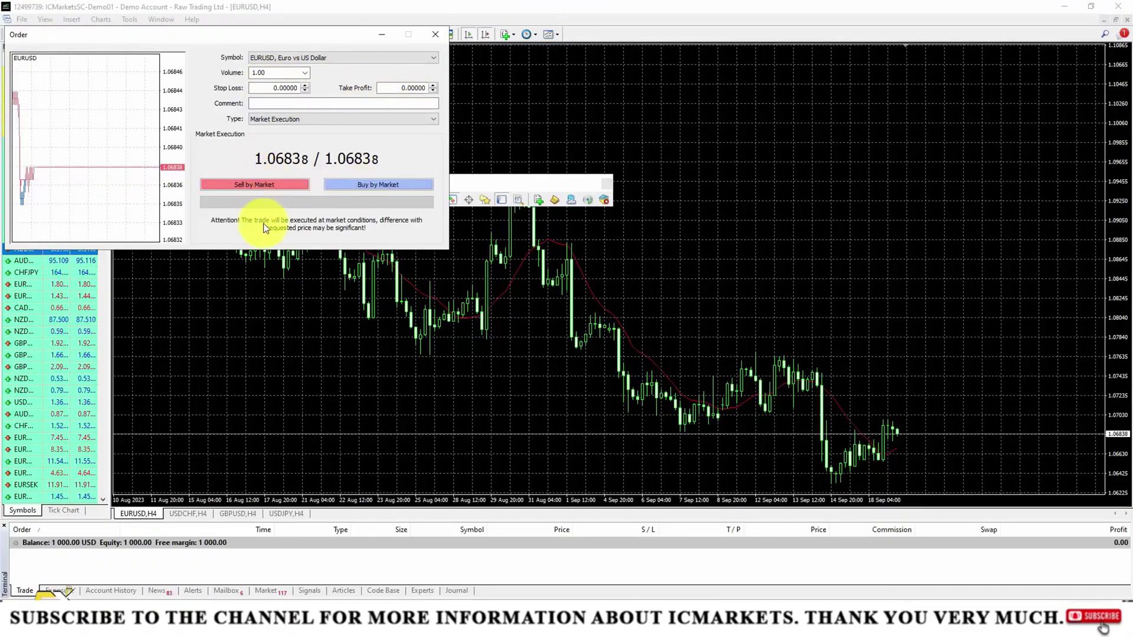
left_click(436, 39)
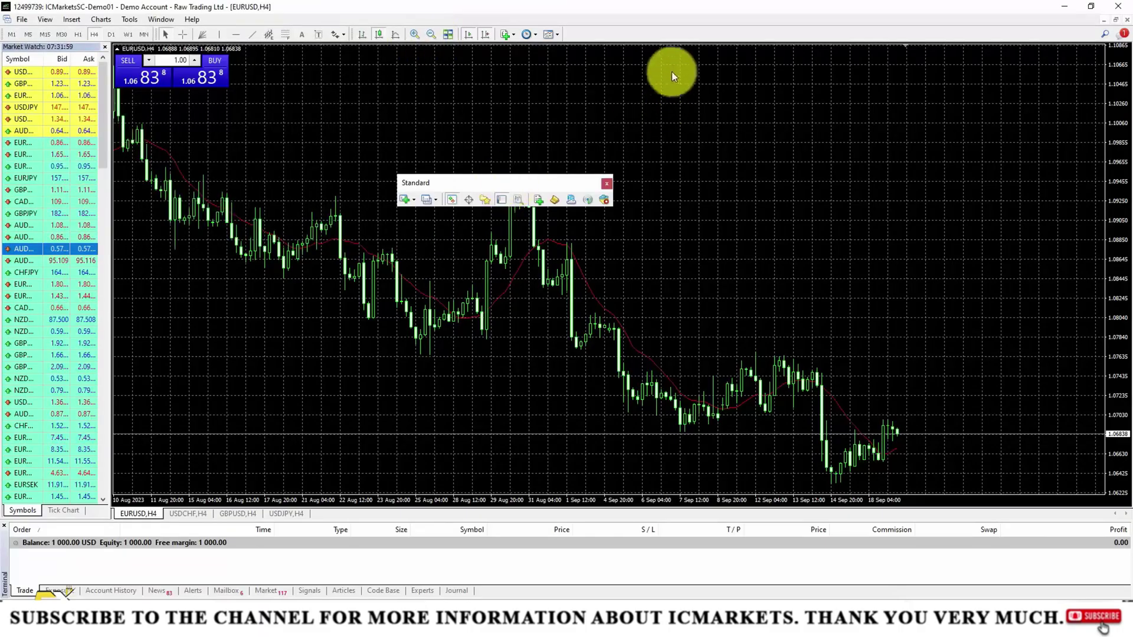
left_click_drag(673, 33, 671, 36)
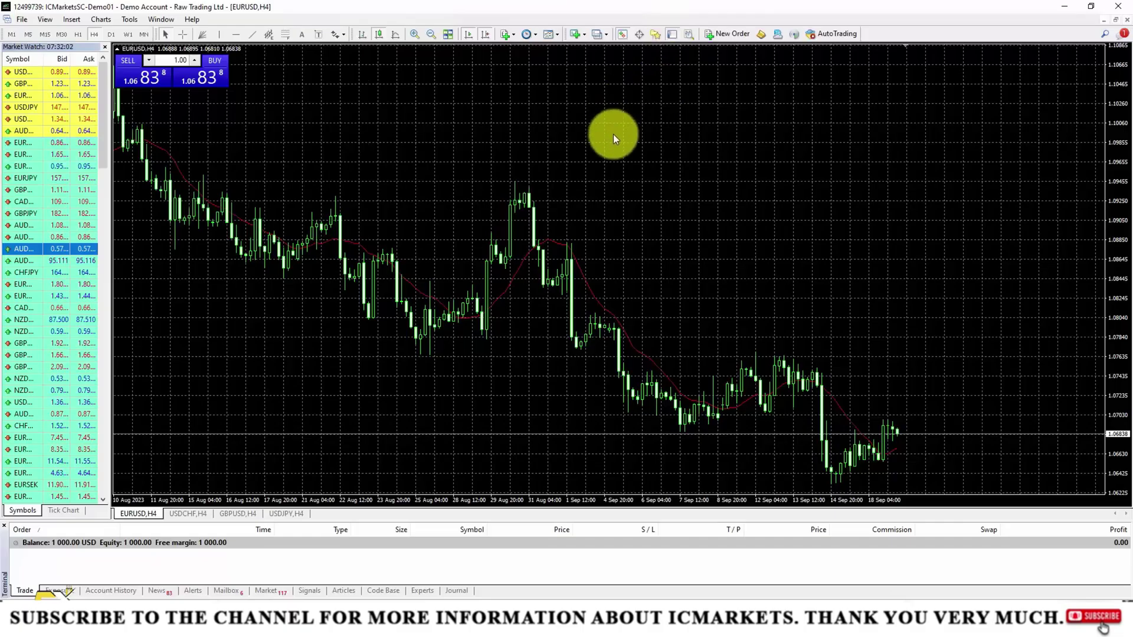